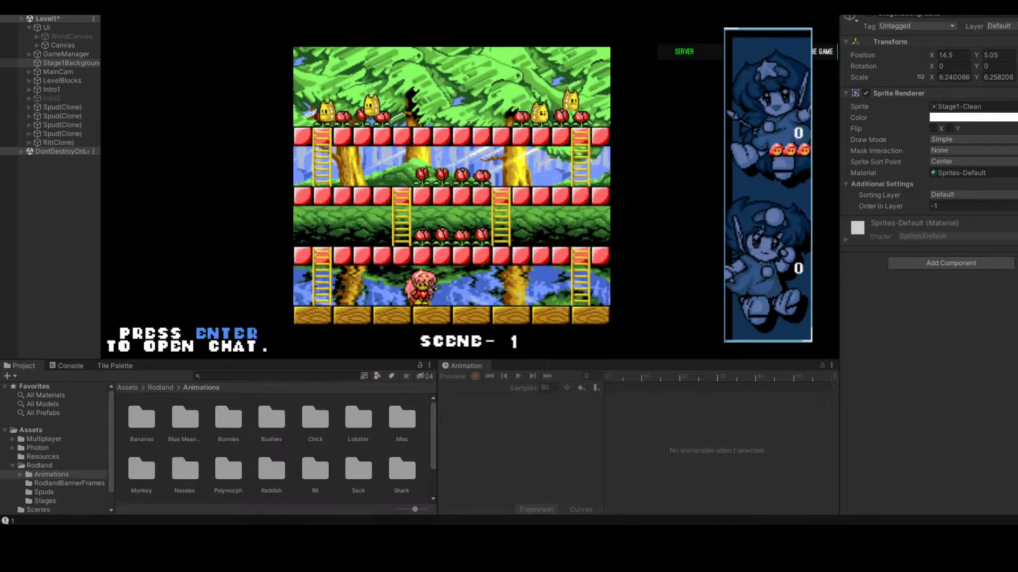
Playtest Scene 1 by walking the character right, placing a ladder and climbing it to the platform above
{"action": "key", "text": "Left"}
{"action": "key", "text": "Right"}
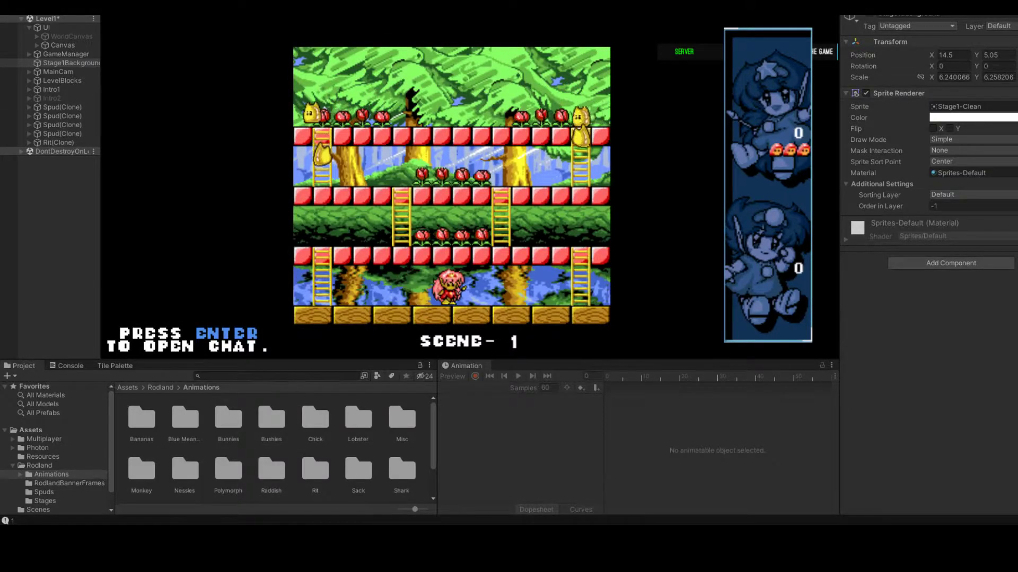
{"action": "key", "text": "space"}
{"action": "key", "text": "Up"}
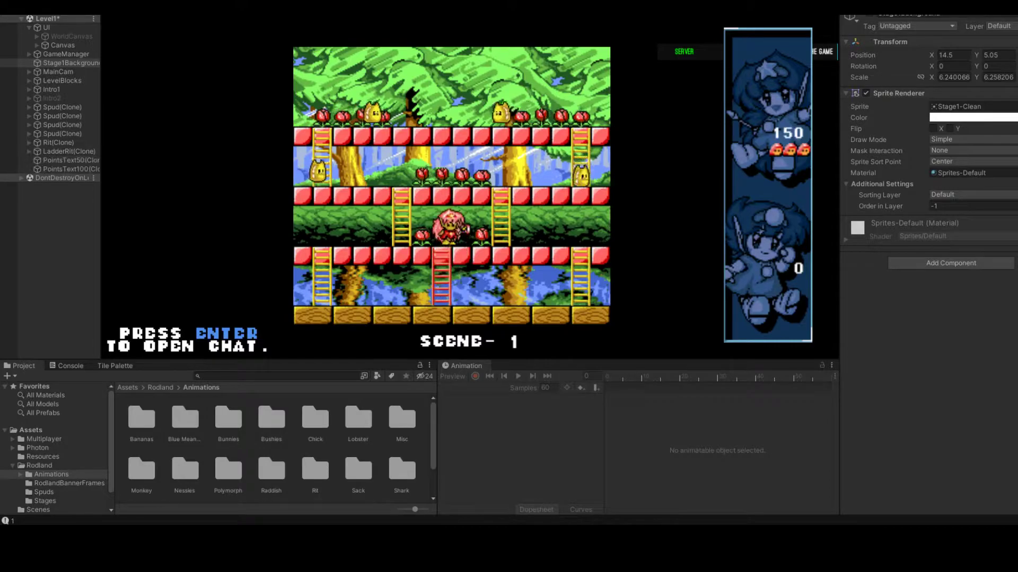
{"action": "key", "text": "Up"}
{"action": "key", "text": "Right"}
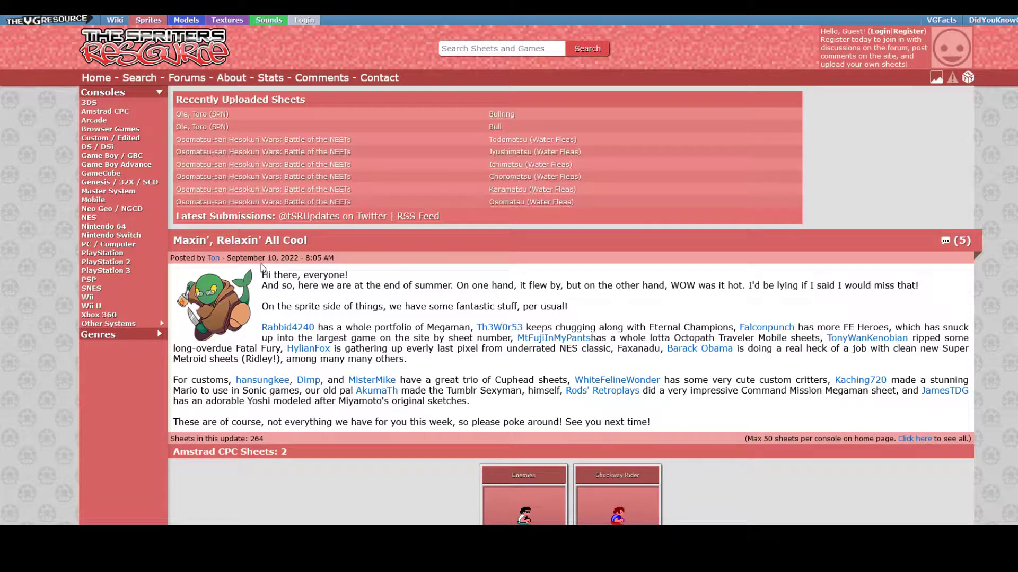
Open the Mobile section of The Spriters Resource and look over its game listings
{"action": "left_click", "coordinate": [114, 226]}
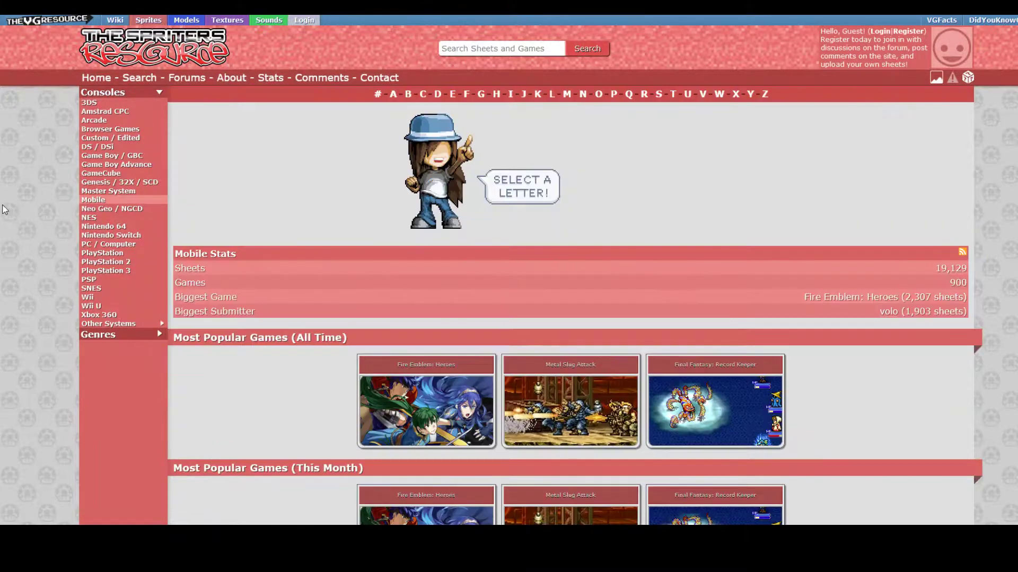
{"action": "scroll", "coordinate": [211, 208], "scroll_direction": "down", "scroll_amount": 5}
{"action": "scroll", "coordinate": [345, 260], "scroll_direction": "up", "scroll_amount": 5}
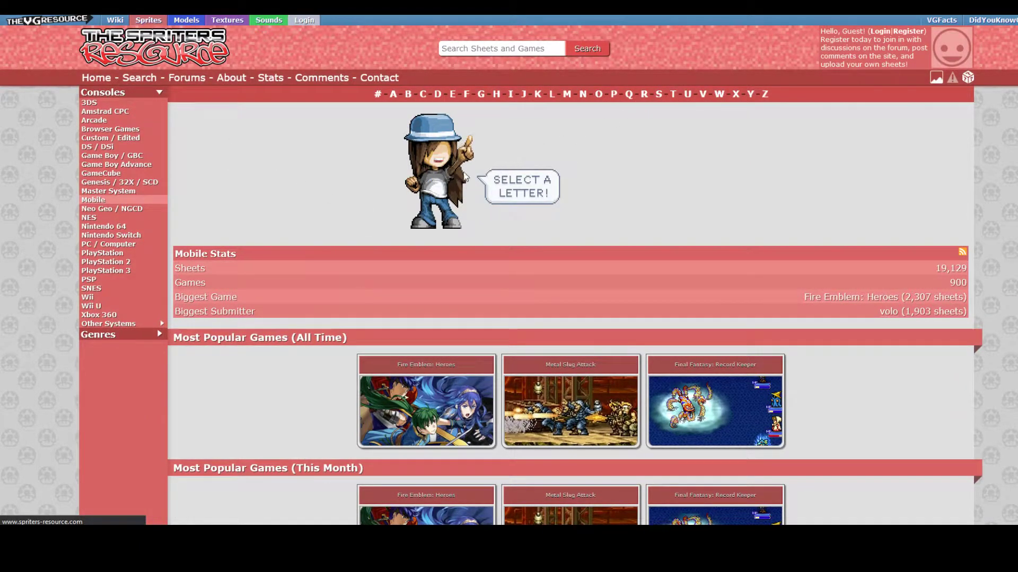
{"action": "scroll", "coordinate": [342, 186], "scroll_direction": "down", "scroll_amount": 3}
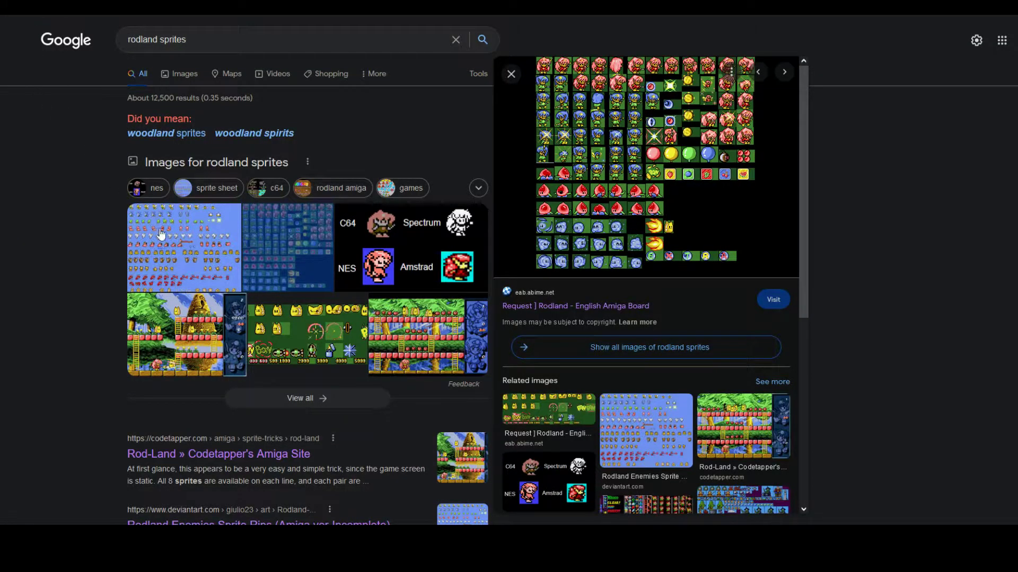
Preview the DeviantArt Rodland enemies sheet, then examine the English Amiga Board thread's dates and attached sprite thumbnails
{"action": "left_click", "coordinate": [161, 234]}
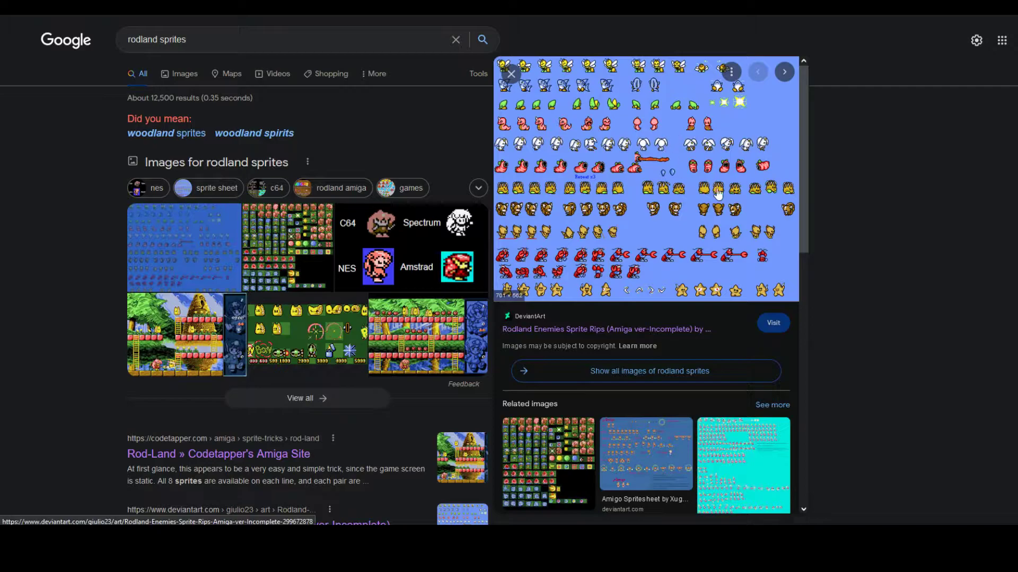
{"action": "left_click", "coordinate": [290, 244]}
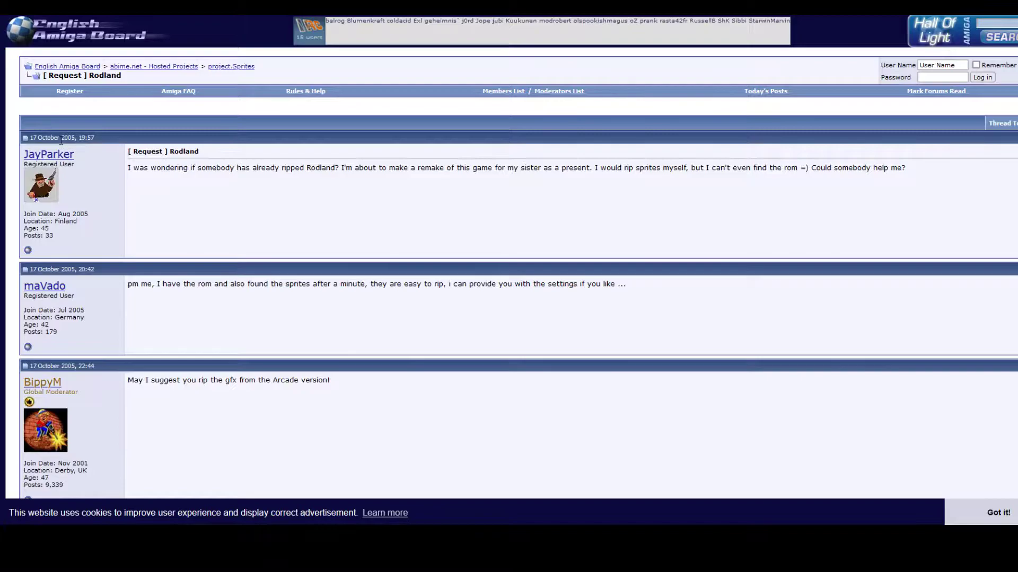
{"action": "double_click", "coordinate": [68, 137]}
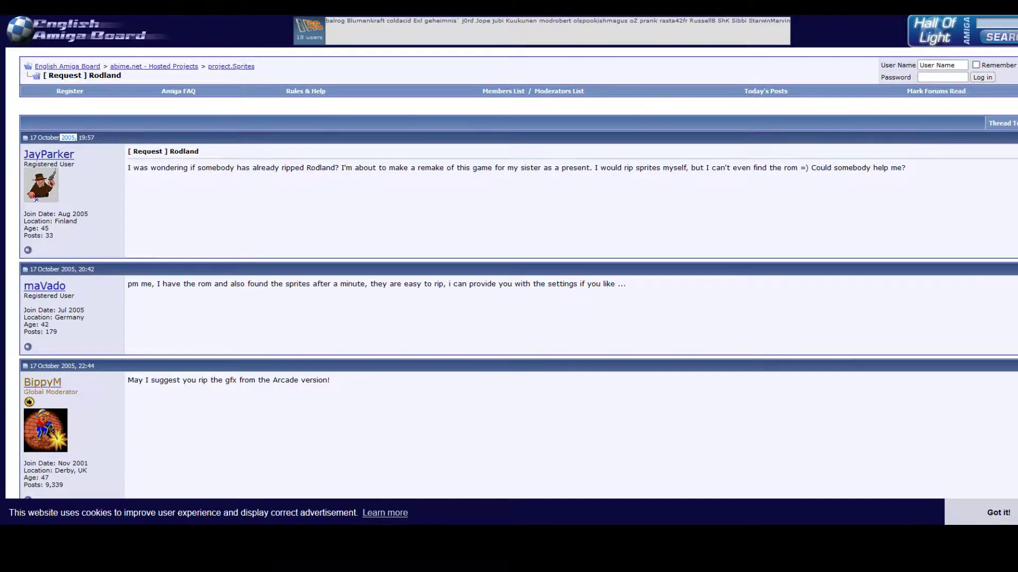
{"action": "scroll", "coordinate": [1013, 454], "scroll_direction": "down", "scroll_amount": 20}
{"action": "scroll", "coordinate": [618, 263], "scroll_direction": "up", "scroll_amount": 3}
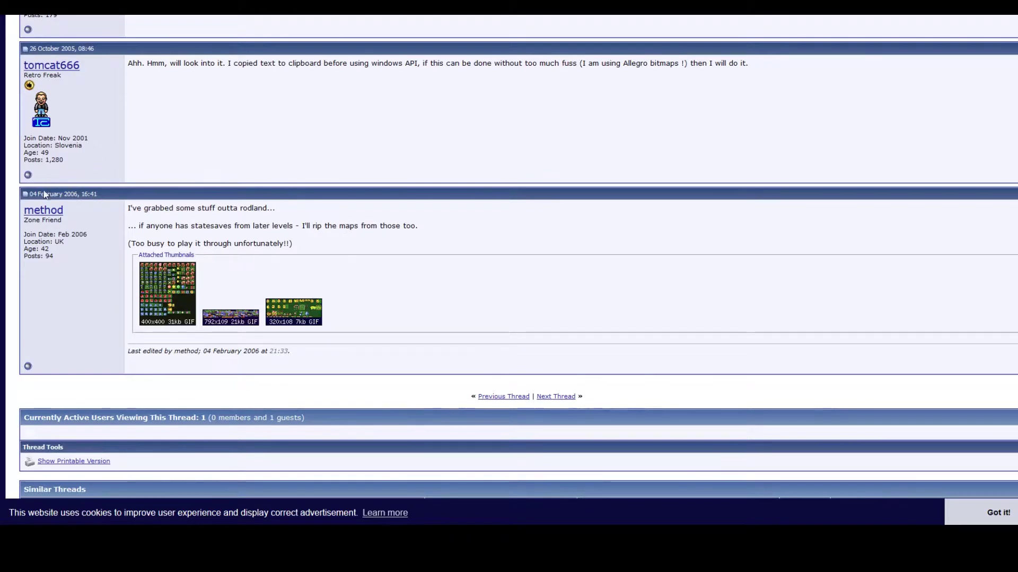
{"action": "mouse_move", "coordinate": [164, 294]}
{"action": "mouse_move", "coordinate": [225, 321]}
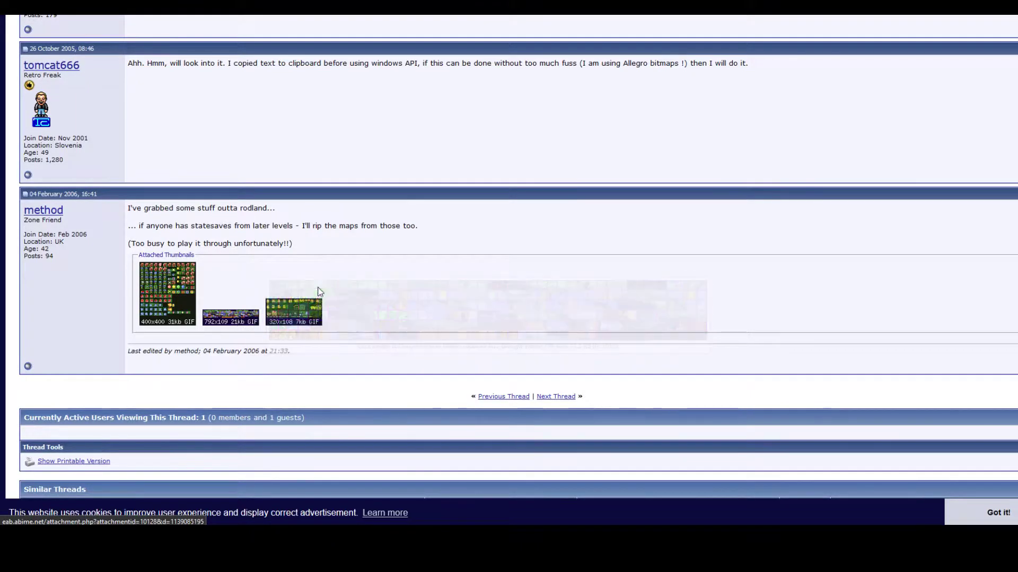
{"action": "mouse_move", "coordinate": [314, 315]}
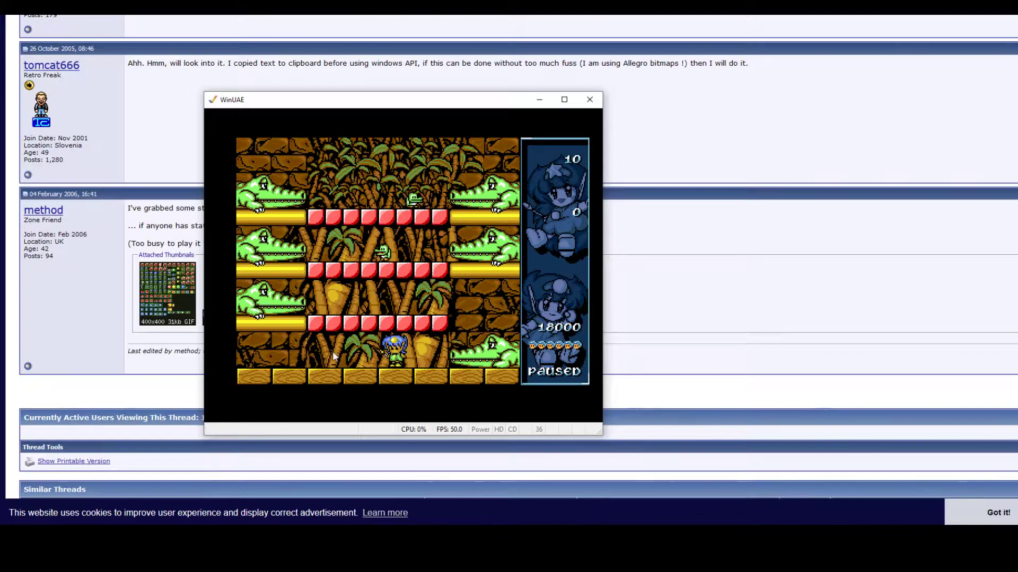
Switch to WinUAE and restore the Stage3.uss snapshot from the Tutorial folder
{"action": "left_click", "coordinate": [332, 351]}
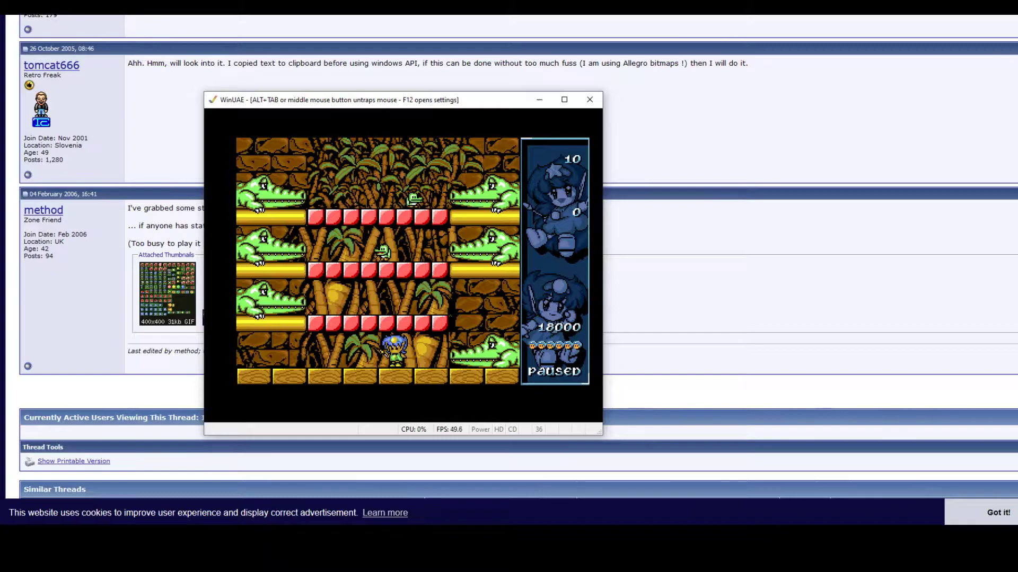
{"action": "key", "text": "alt+Tab"}
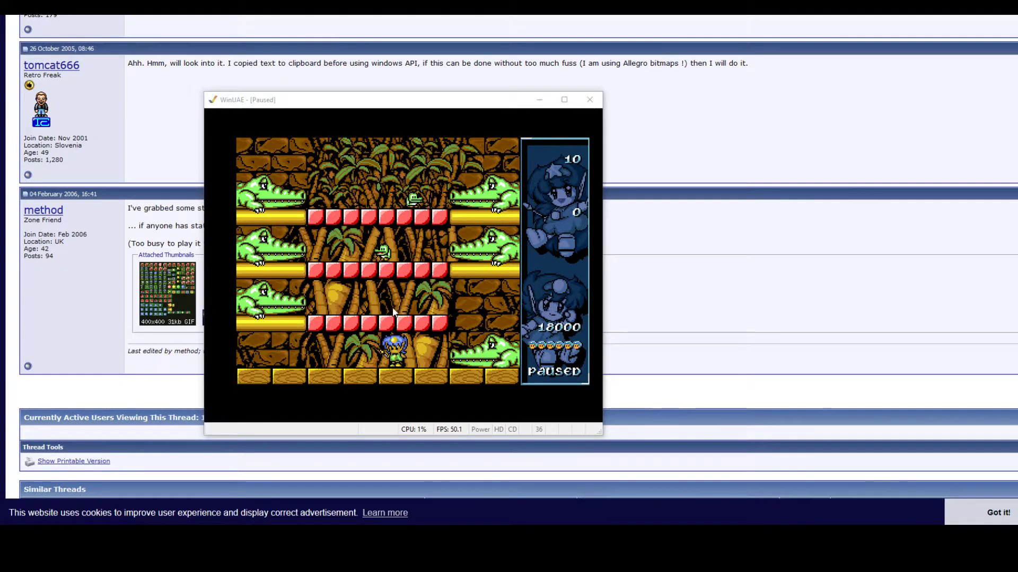
{"action": "key", "text": "F12"}
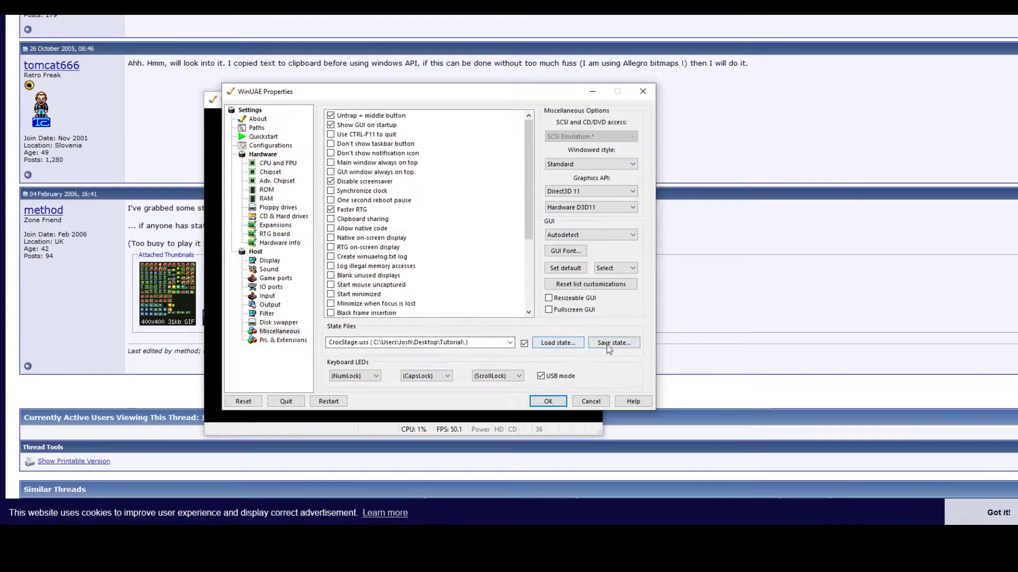
{"action": "left_click", "coordinate": [558, 343]}
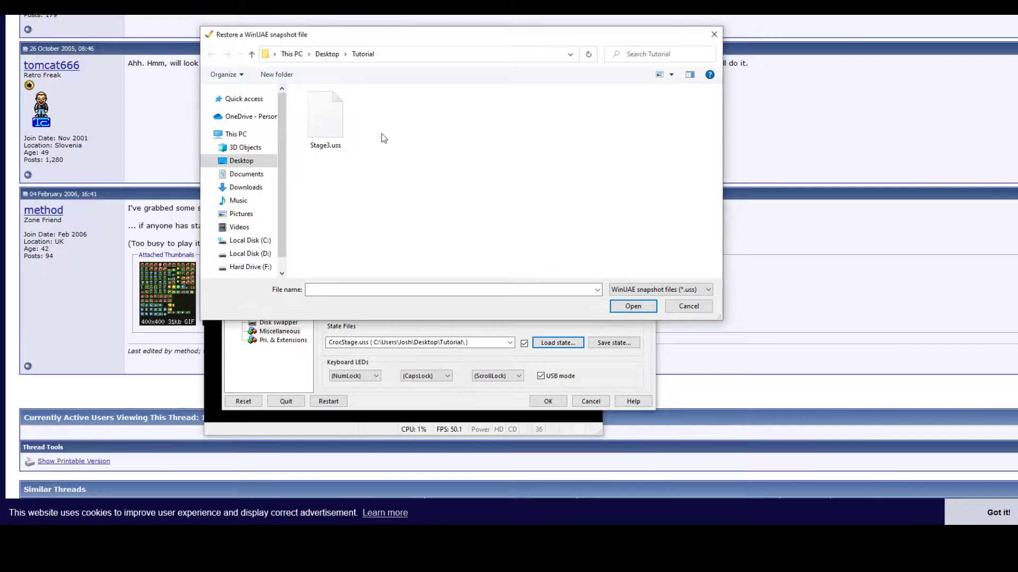
{"action": "left_click", "coordinate": [325, 125]}
{"action": "left_click", "coordinate": [624, 306]}
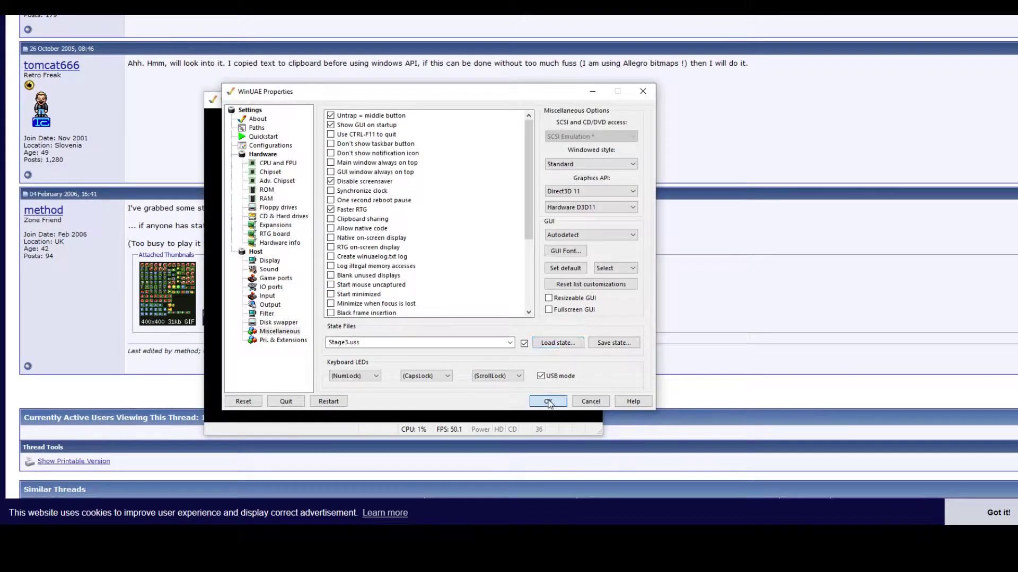
{"action": "left_click", "coordinate": [548, 401]}
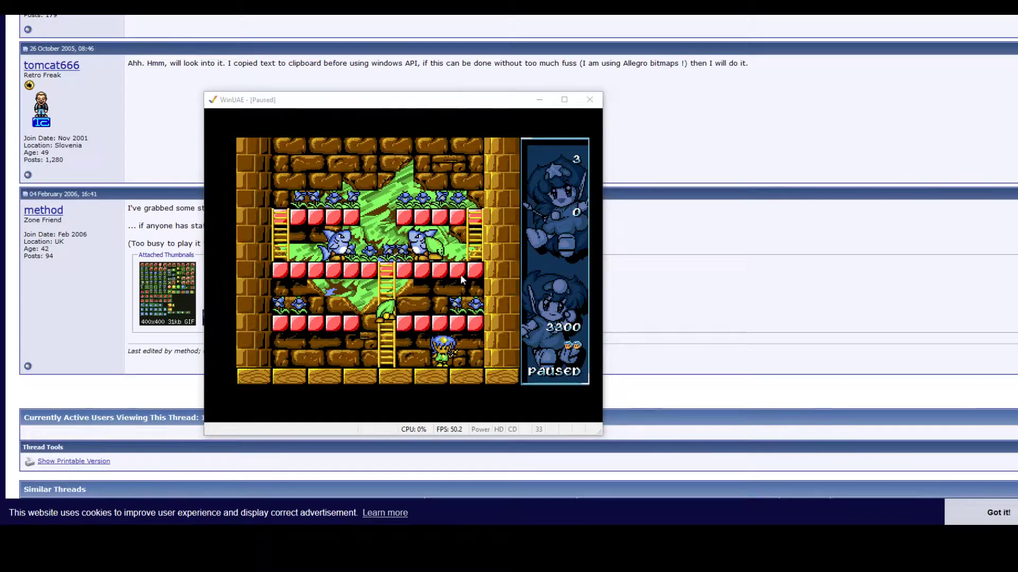
{"action": "key", "text": "F12"}
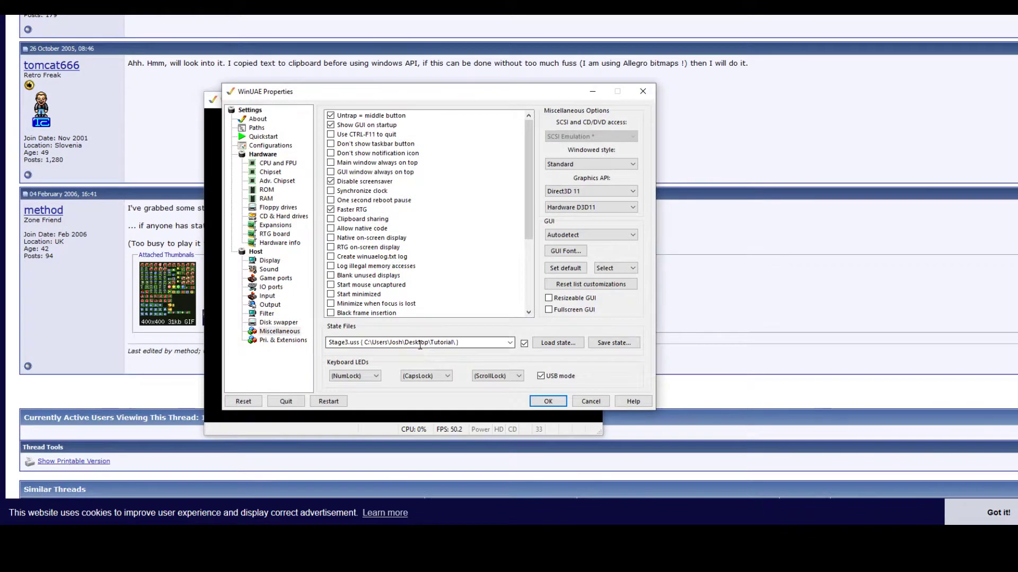
{"action": "left_click", "coordinate": [615, 343]}
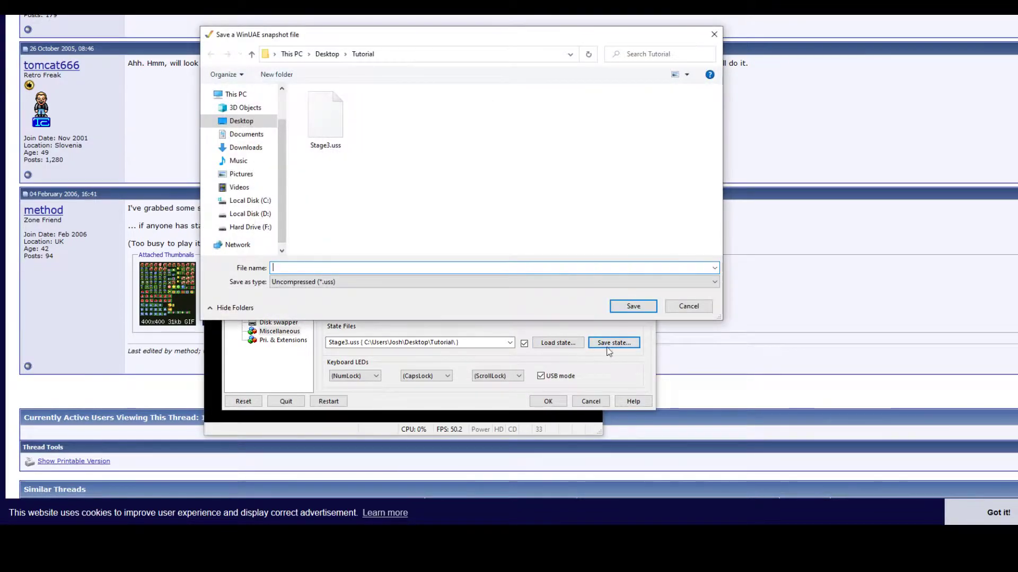
{"action": "left_click", "coordinate": [688, 307]}
{"action": "left_click", "coordinate": [590, 401]}
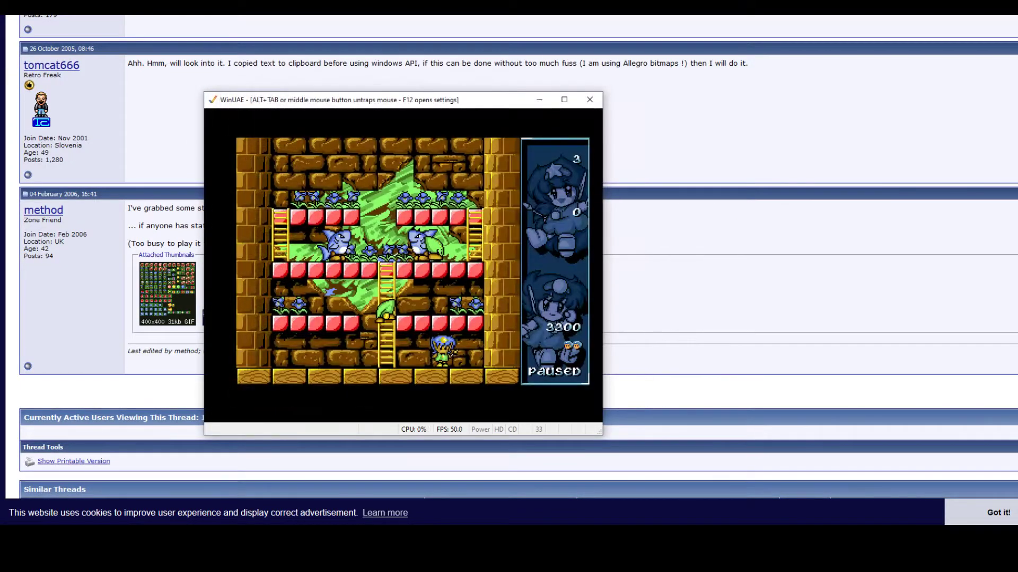
Save the emulator state as an uncompressed snapshot over Stage3.uss in the Tutorial folder
{"action": "key", "text": "F12"}
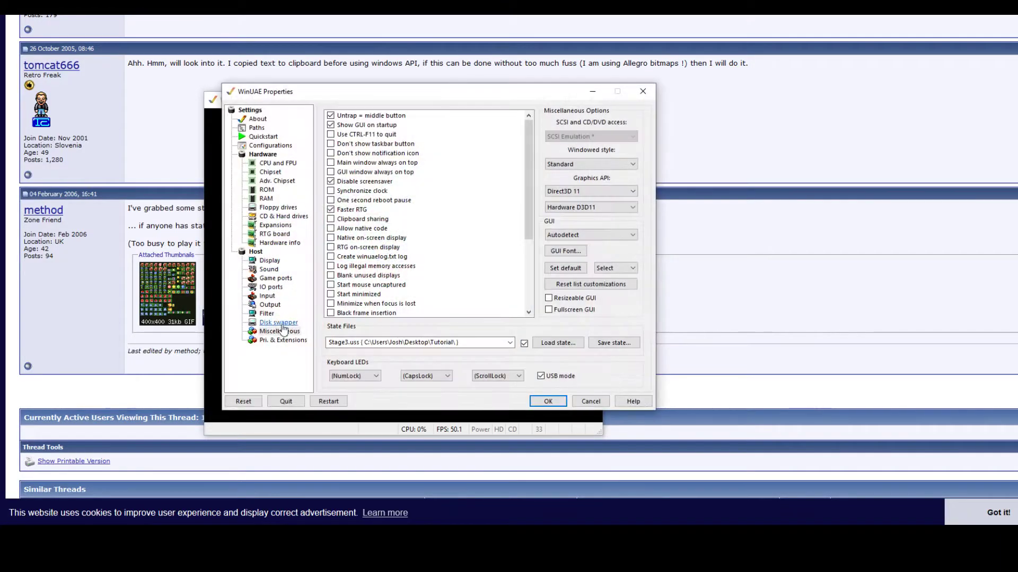
{"action": "left_click", "coordinate": [277, 332]}
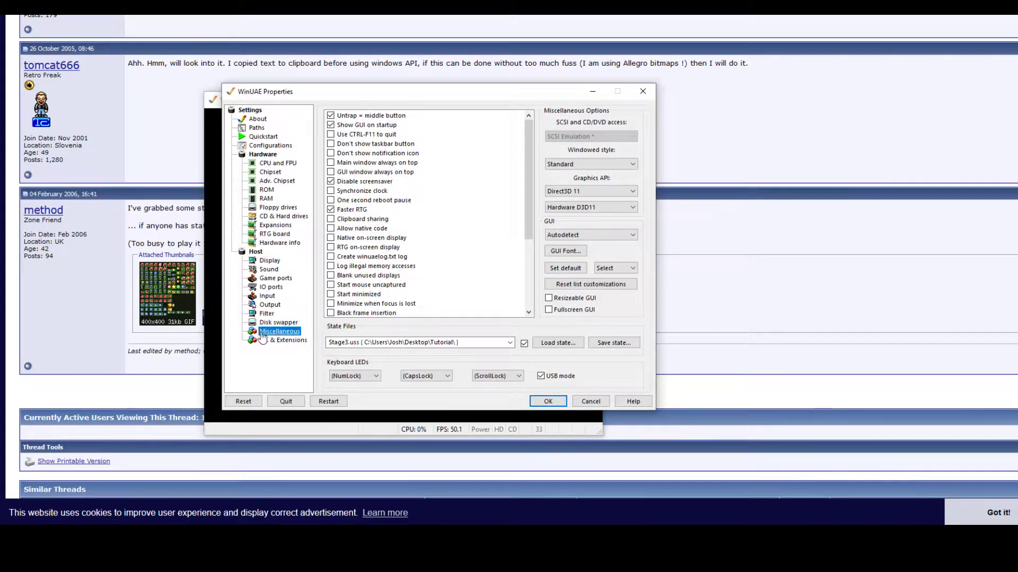
{"action": "left_click", "coordinate": [603, 344]}
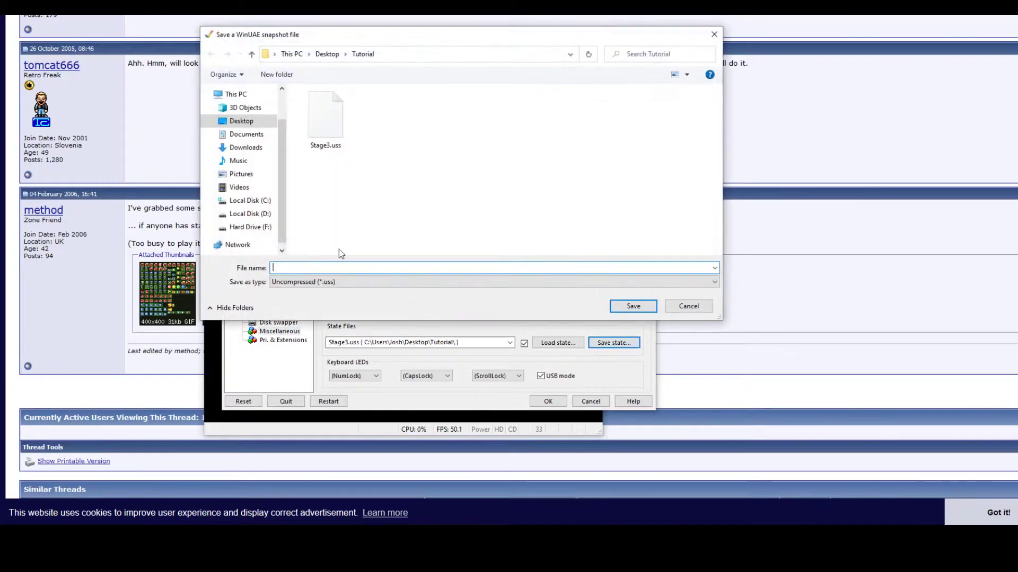
{"action": "left_click", "coordinate": [303, 128]}
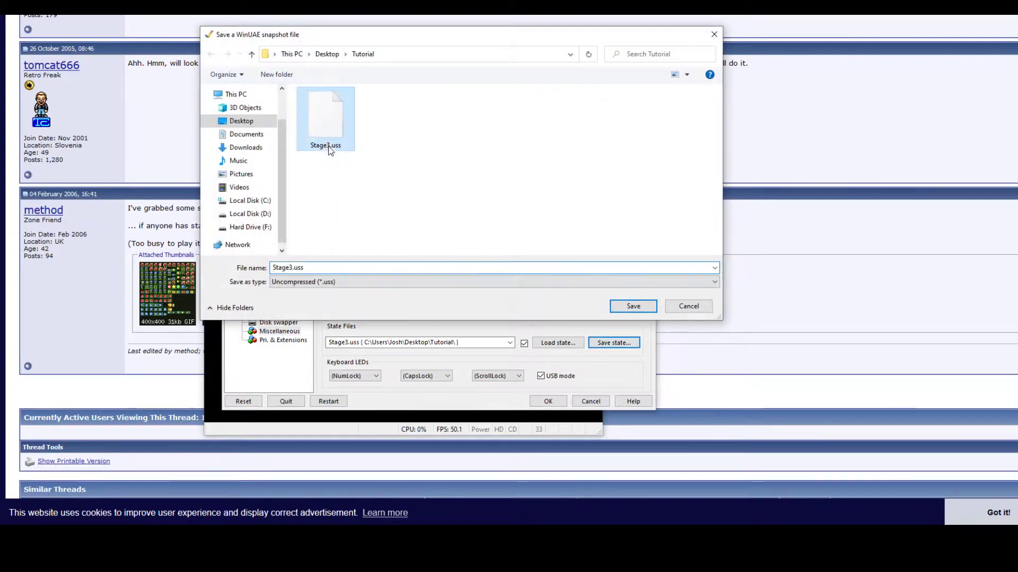
{"action": "left_click", "coordinate": [291, 289]}
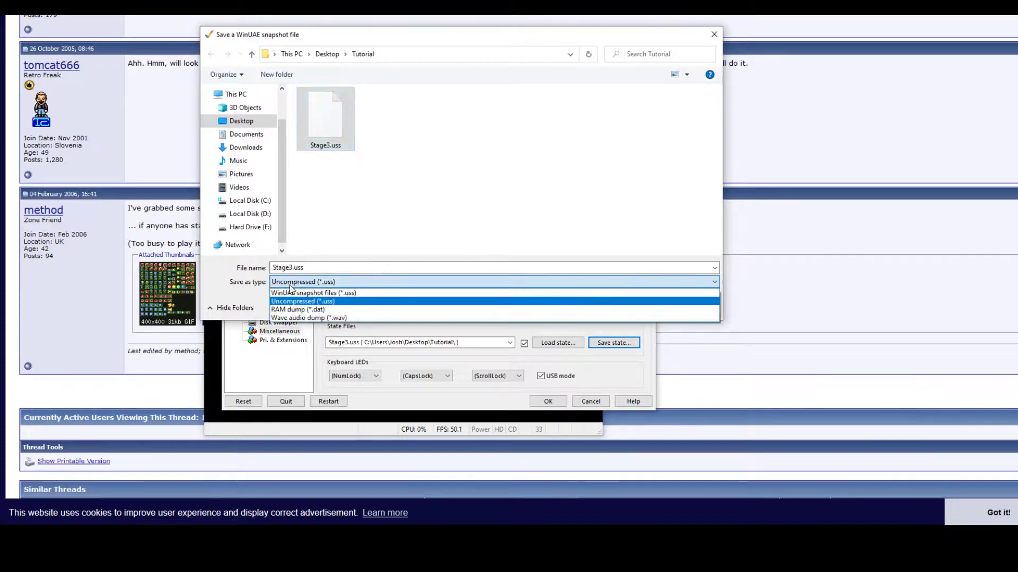
{"action": "left_click", "coordinate": [292, 302]}
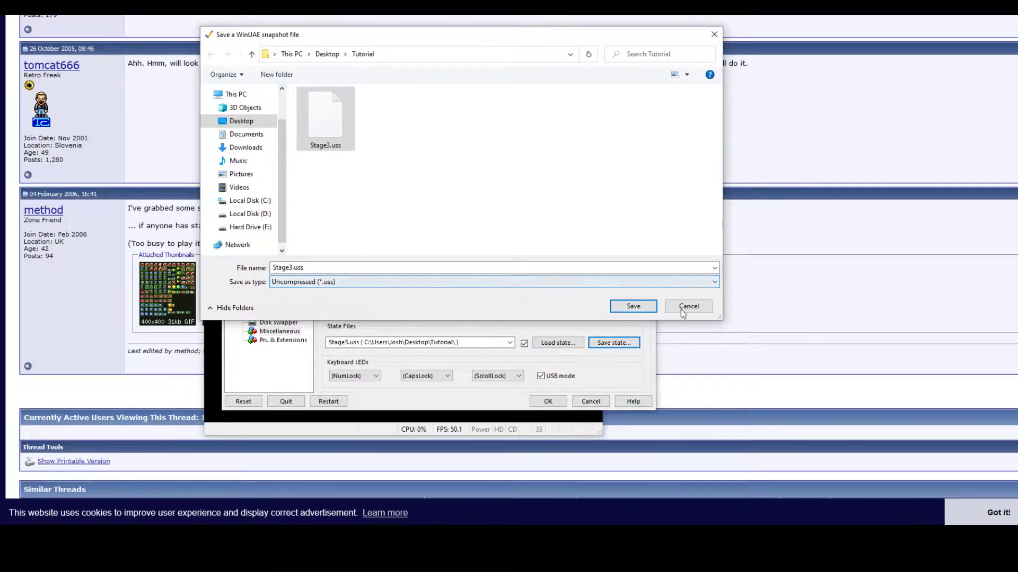
{"action": "left_click", "coordinate": [634, 307]}
{"action": "left_click", "coordinate": [553, 249]}
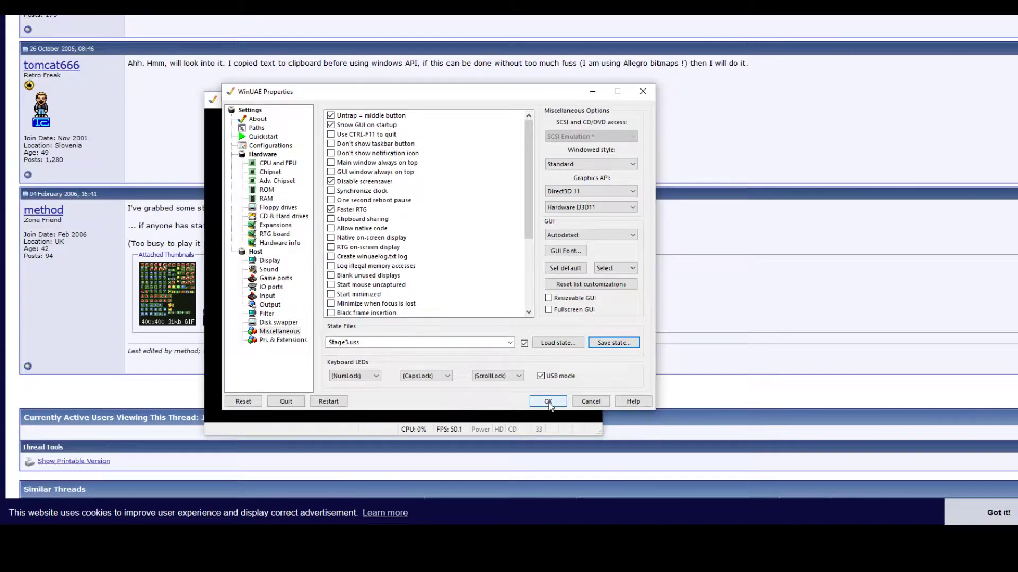
{"action": "left_click", "coordinate": [547, 402]}
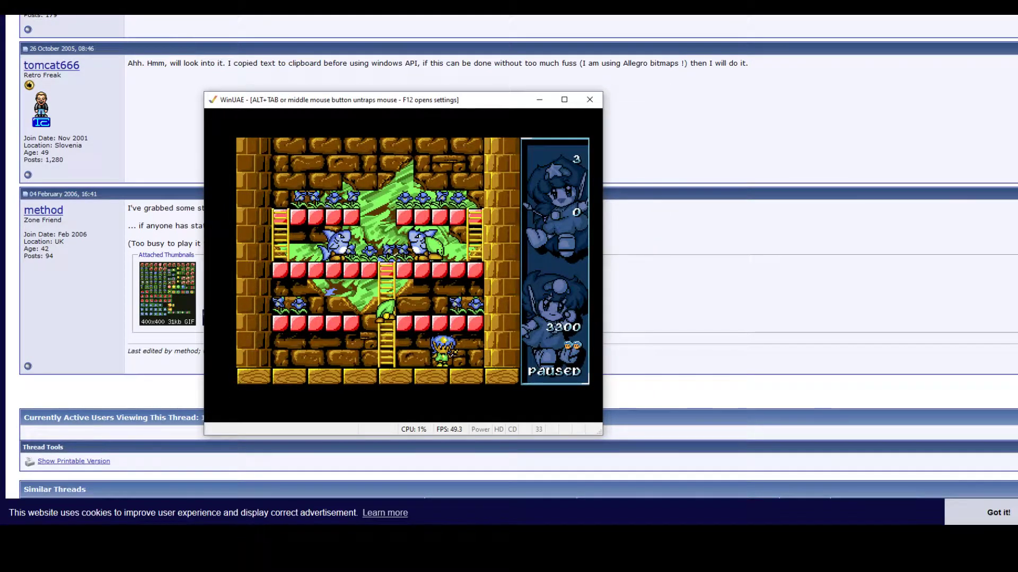
Switch to Maptapper, enlarge its window to fill the screen and load the Stage3.uss save state
{"action": "key", "text": "alt+Tab"}
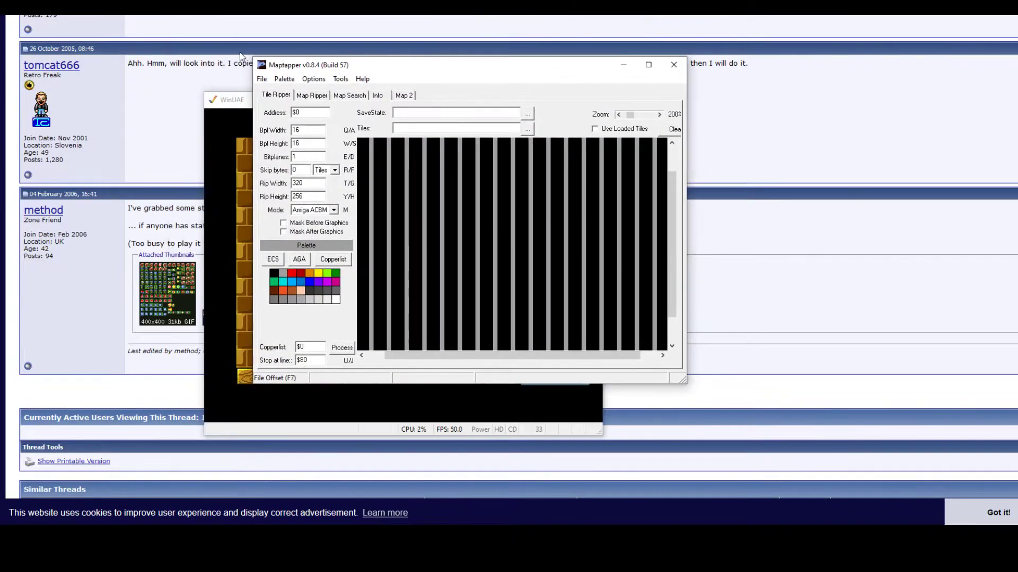
{"action": "left_click_drag", "start_coordinate": [251, 55], "coordinate": [6, 18]}
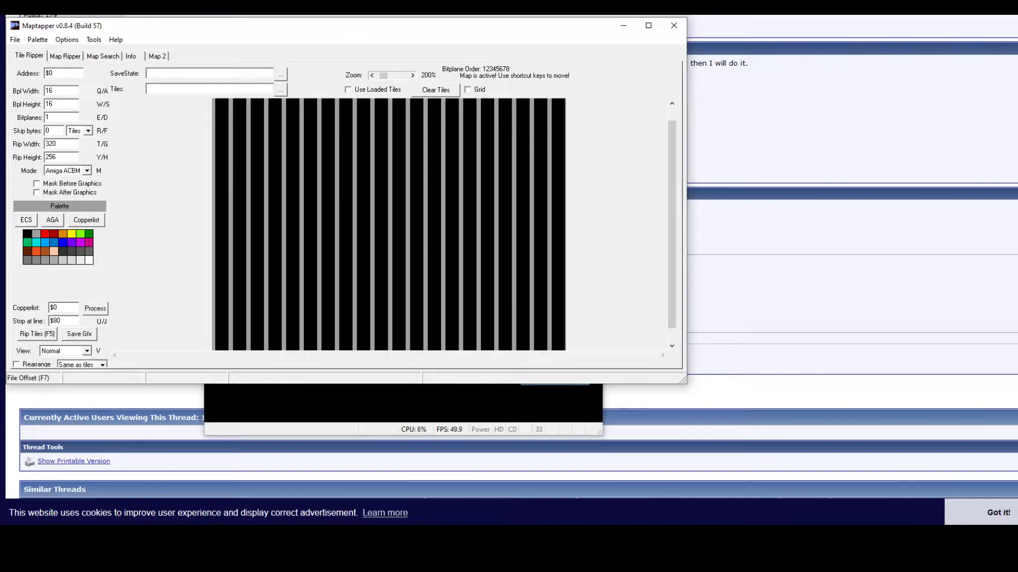
{"action": "left_click_drag", "start_coordinate": [683, 380], "coordinate": [1015, 525]}
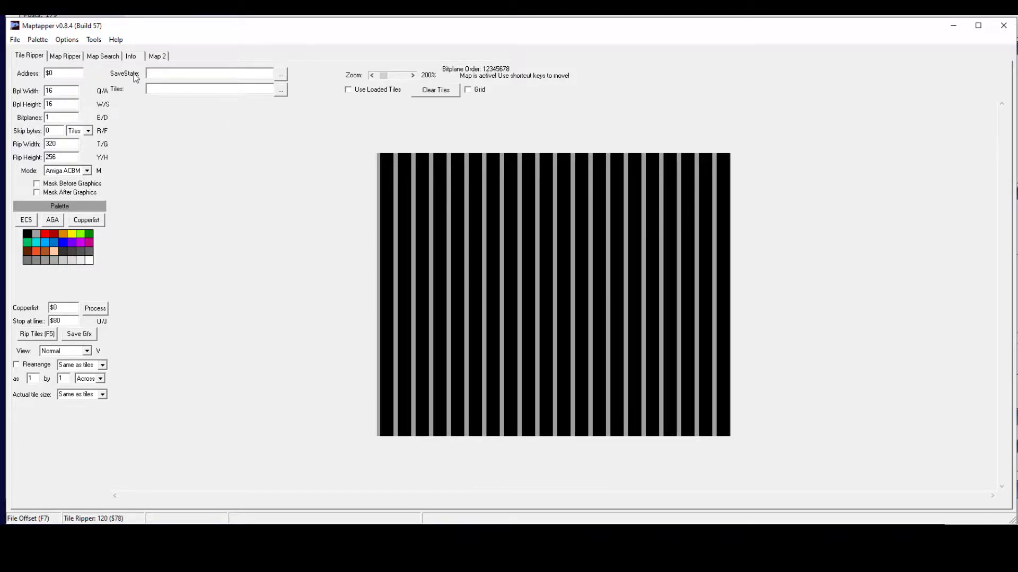
{"action": "left_click", "coordinate": [281, 74]}
{"action": "left_click", "coordinate": [147, 195]}
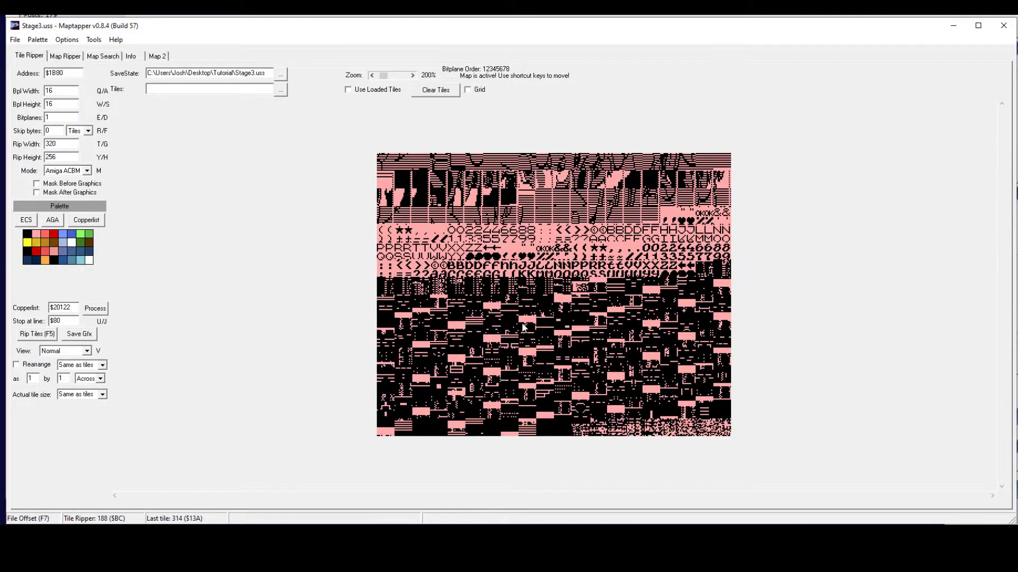
Browse the save state's memory forward to address $1E500, scanning for recognisable tile graphics
{"action": "key", "text": "Down"}
{"action": "key", "text": "Down"}
{"action": "key", "text": "Down"}
{"action": "key", "text": "Down"}
{"action": "key", "text": "Down"}
{"action": "key", "text": "Down"}
{"action": "key", "text": "Down"}
{"action": "key", "text": "Down"}
{"action": "key", "text": "Down"}
{"action": "key", "text": "Down"}
{"action": "key", "text": "Down"}
{"action": "key", "text": "Down"}
{"action": "key", "text": "Down"}
{"action": "key", "text": "Down"}
{"action": "key", "text": "Down"}
{"action": "key", "text": "Down"}
{"action": "key", "text": "Down"}
{"action": "key", "text": "Down"}
{"action": "key", "text": "Down"}
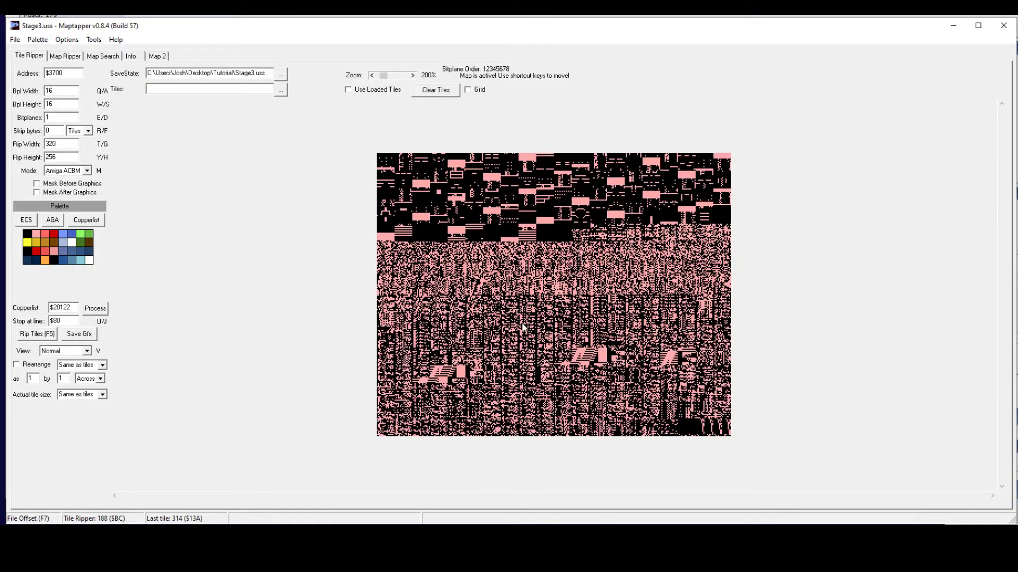
{"action": "key", "text": "Down"}
{"action": "key", "text": "Down"}
{"action": "key", "text": "Down"}
{"action": "key", "text": "Down"}
{"action": "key", "text": "Down"}
{"action": "key", "text": "Down"}
{"action": "key", "text": "Down"}
{"action": "key", "text": "Down"}
{"action": "key", "text": "Down"}
{"action": "key", "text": "Down"}
{"action": "key", "text": "Down"}
{"action": "key", "text": "Down"}
{"action": "key", "text": "Down"}
{"action": "key", "text": "Down"}
{"action": "key", "text": "Down"}
{"action": "key", "text": "Down"}
{"action": "key", "text": "Down"}
{"action": "key", "text": "Down"}
{"action": "key", "text": "Down"}
{"action": "key", "text": "Down"}
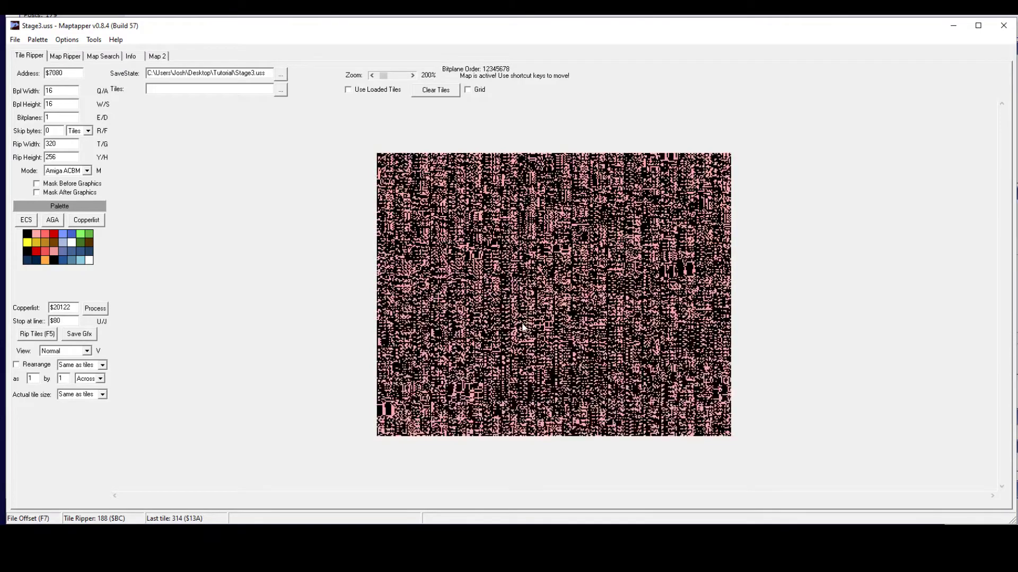
{"action": "key", "text": "Down"}
{"action": "key", "text": "Down"}
{"action": "key", "text": "Down"}
{"action": "key", "text": "Down"}
{"action": "key", "text": "Down"}
{"action": "key", "text": "Down"}
{"action": "key", "text": "Down"}
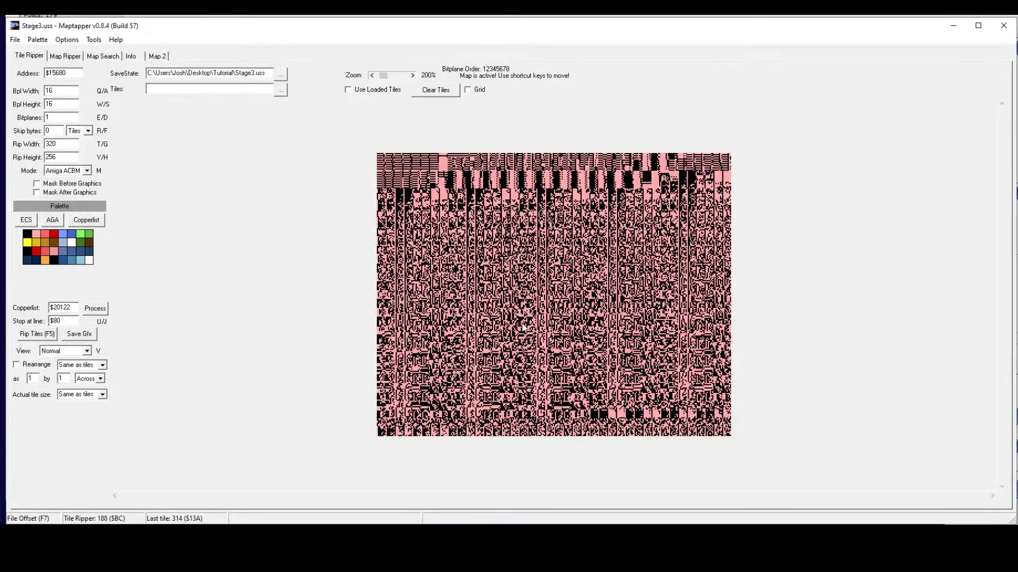
{"action": "key", "text": "Down"}
{"action": "key", "text": "Down"}
{"action": "key", "text": "Down"}
{"action": "key", "text": "Down"}
{"action": "key", "text": "Down"}
{"action": "key", "text": "Down"}
{"action": "key", "text": "Down"}
{"action": "key", "text": "Down"}
{"action": "key", "text": "Down"}
{"action": "key", "text": "Down"}
{"action": "key", "text": "Down"}
{"action": "key", "text": "Down"}
{"action": "key", "text": "Down"}
{"action": "key", "text": "Down"}
{"action": "key", "text": "Down"}
{"action": "key", "text": "Down"}
{"action": "key", "text": "Down"}
{"action": "key", "text": "Down"}
{"action": "key", "text": "Down"}
{"action": "key", "text": "Down"}
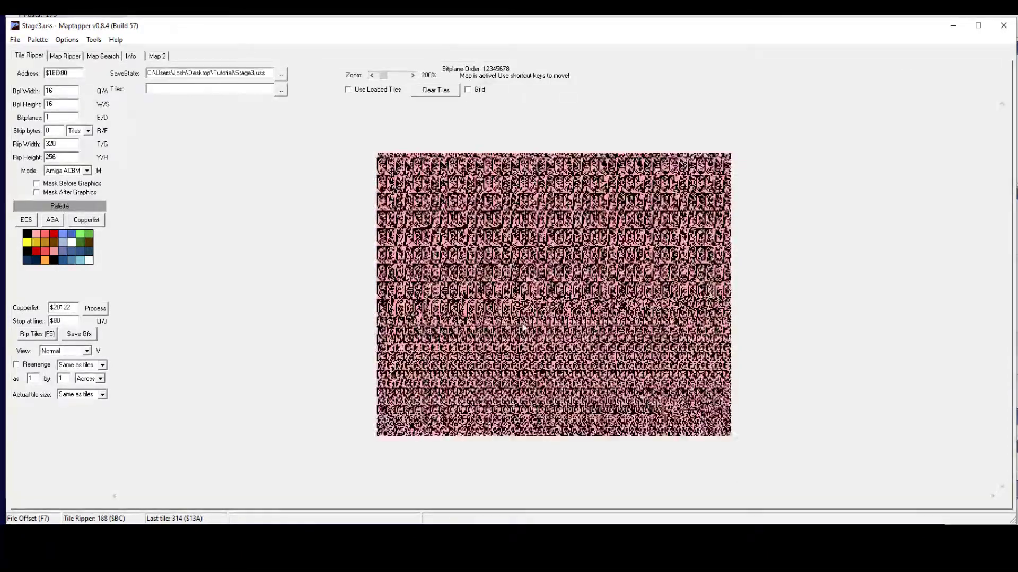
{"action": "key", "text": "Down"}
{"action": "key", "text": "Down"}
{"action": "key", "text": "Down"}
{"action": "key", "text": "Down"}
{"action": "key", "text": "Down"}
{"action": "key", "text": "Down"}
{"action": "key", "text": "Down"}
{"action": "key", "text": "Down"}
{"action": "key", "text": "Down"}
{"action": "key", "text": "Down"}
{"action": "key", "text": "Down"}
{"action": "key", "text": "Down"}
{"action": "key", "text": "Down"}
{"action": "key", "text": "Down"}
{"action": "key", "text": "Down"}
{"action": "key", "text": "Down"}
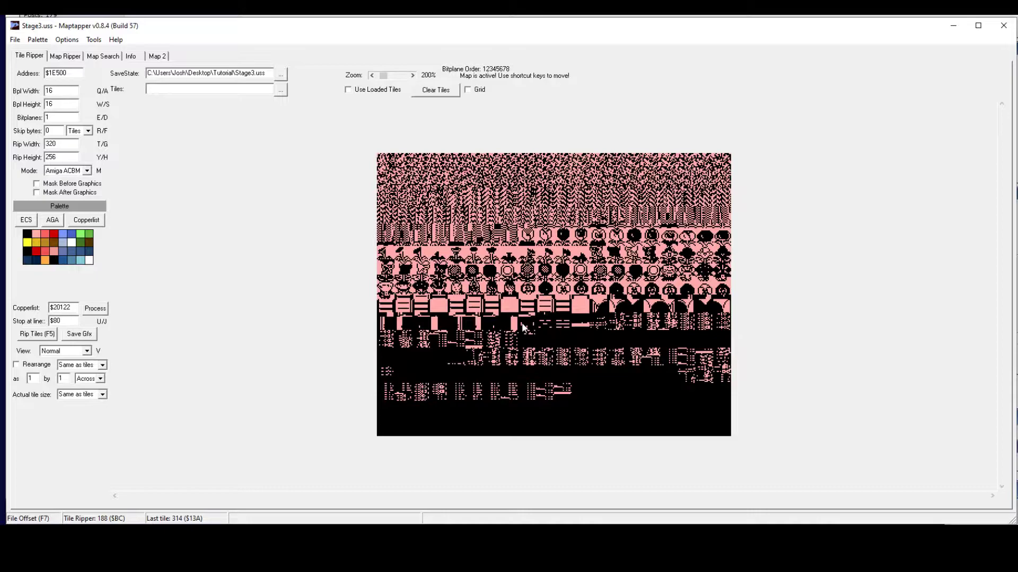
Fine-tune the address to $1E508 to align the flower tiles, and raise the number of bitplanes to 4
{"action": "key", "text": "Right"}
{"action": "key", "text": "Right"}
{"action": "key", "text": "Right"}
{"action": "key", "text": "Right"}
{"action": "key", "text": "Right"}
{"action": "key", "text": "Right"}
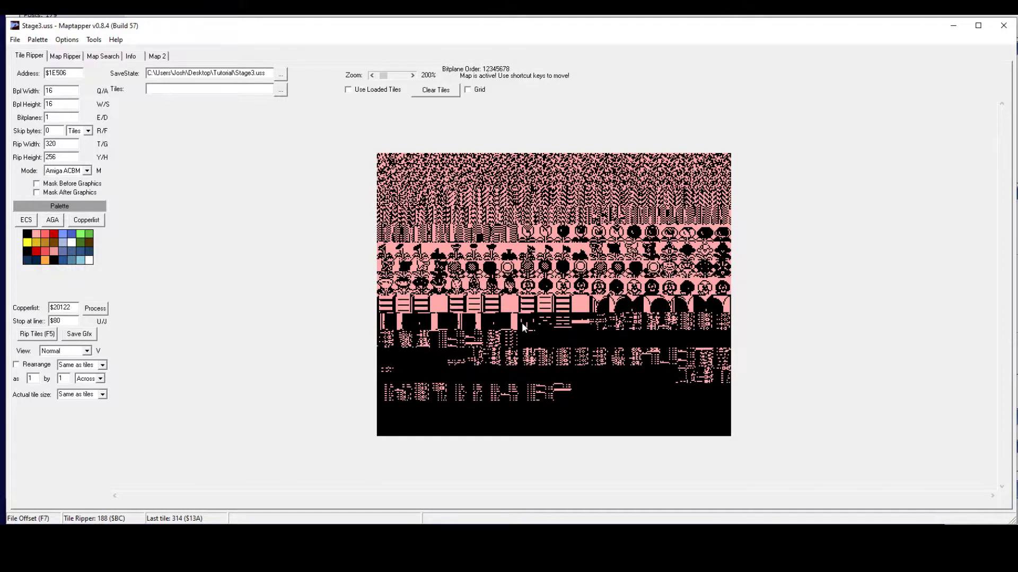
{"action": "key", "text": "Right"}
{"action": "key", "text": "Right"}
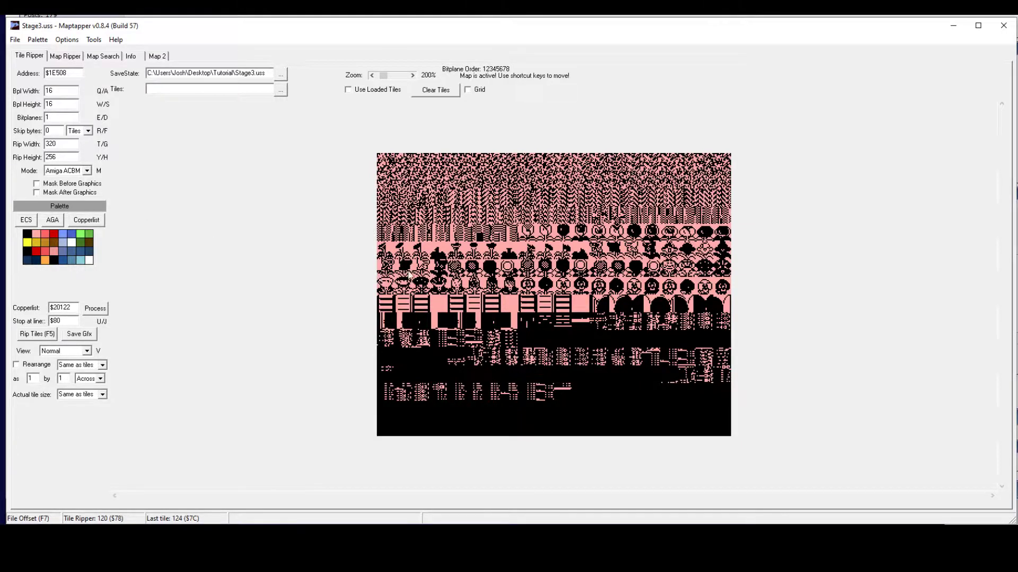
{"action": "key", "text": "e"}
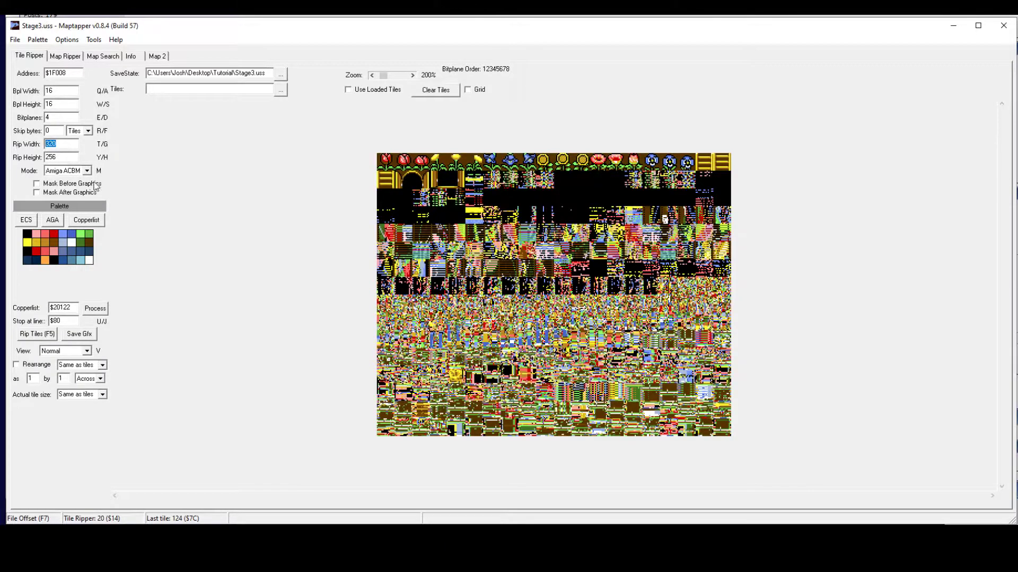
Set the rip width to 172 and the rip height to 16, and process the copperlist
{"action": "type", "text": "172"}
{"action": "key", "text": "Tab"}
{"action": "type", "text": "1"}
{"action": "left_click", "coordinate": [95, 309]}
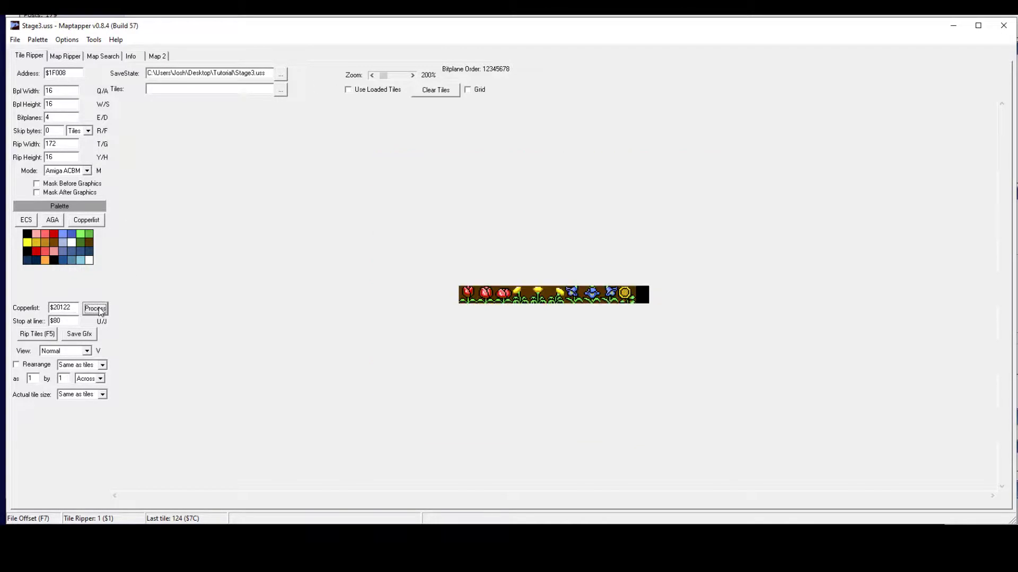
Widen the rip area to 412 so the strip runs from the flowers through the ladders and doorways
{"action": "left_click", "coordinate": [512, 276]}
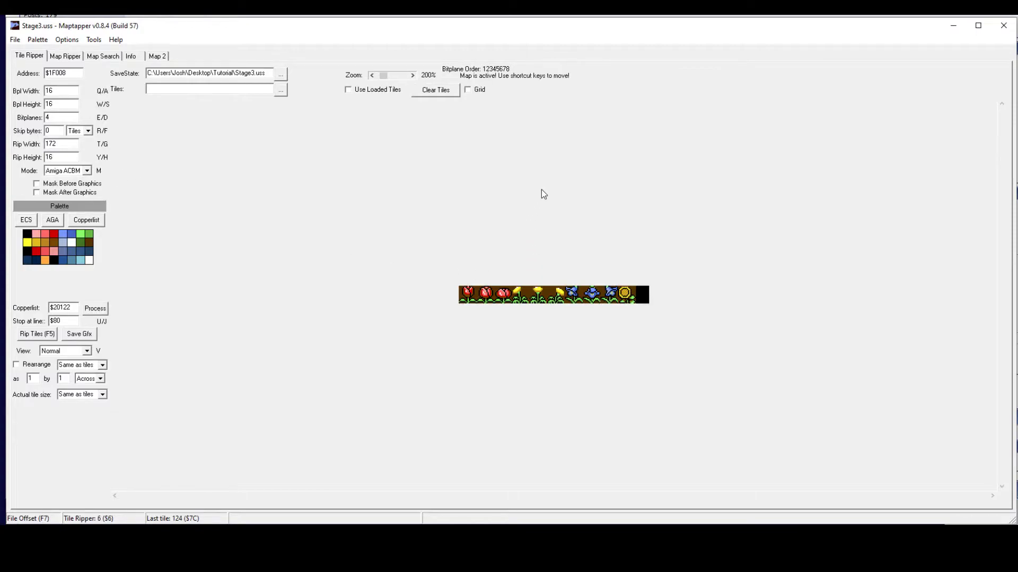
{"action": "key", "text": "t"}
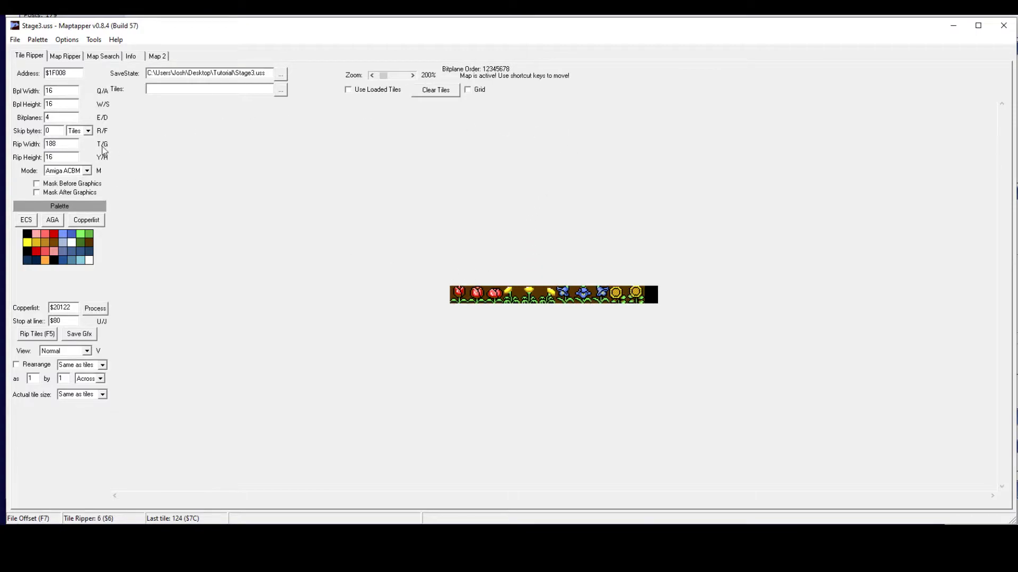
{"action": "key", "text": "t"}
{"action": "key", "text": "t"}
{"action": "key", "text": "t"}
{"action": "key", "text": "t"}
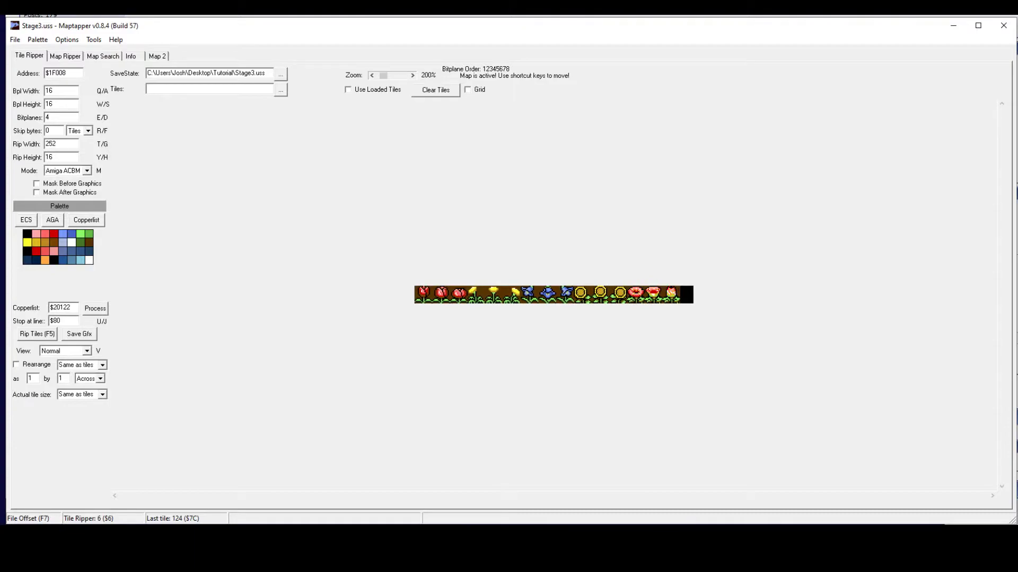
{"action": "key", "text": "t"}
{"action": "key", "text": "t"}
{"action": "key", "text": "t"}
{"action": "key", "text": "t"}
{"action": "key", "text": "t"}
{"action": "key", "text": "t"}
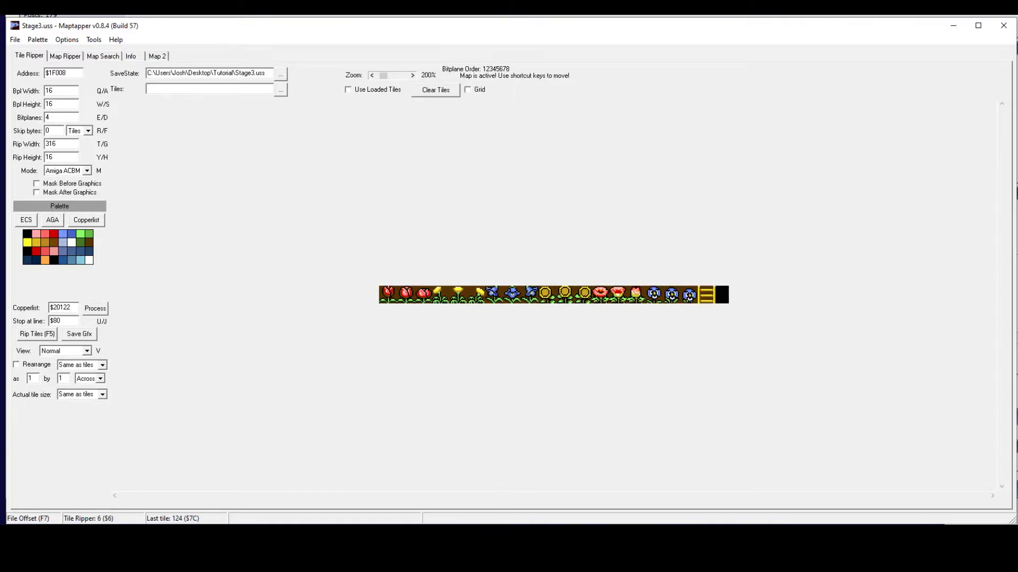
{"action": "key", "text": "t"}
{"action": "key", "text": "t"}
{"action": "key", "text": "t"}
{"action": "key", "text": "t"}
{"action": "key", "text": "t"}
{"action": "key", "text": "t"}
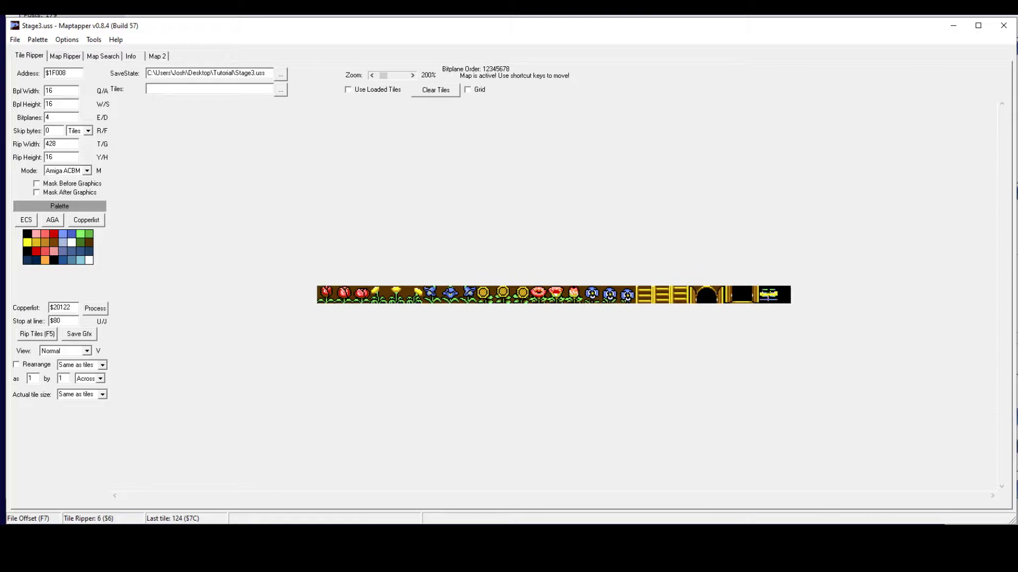
{"action": "key", "text": "t"}
{"action": "key", "text": "g"}
{"action": "key", "text": "g"}
{"action": "key", "text": "g"}
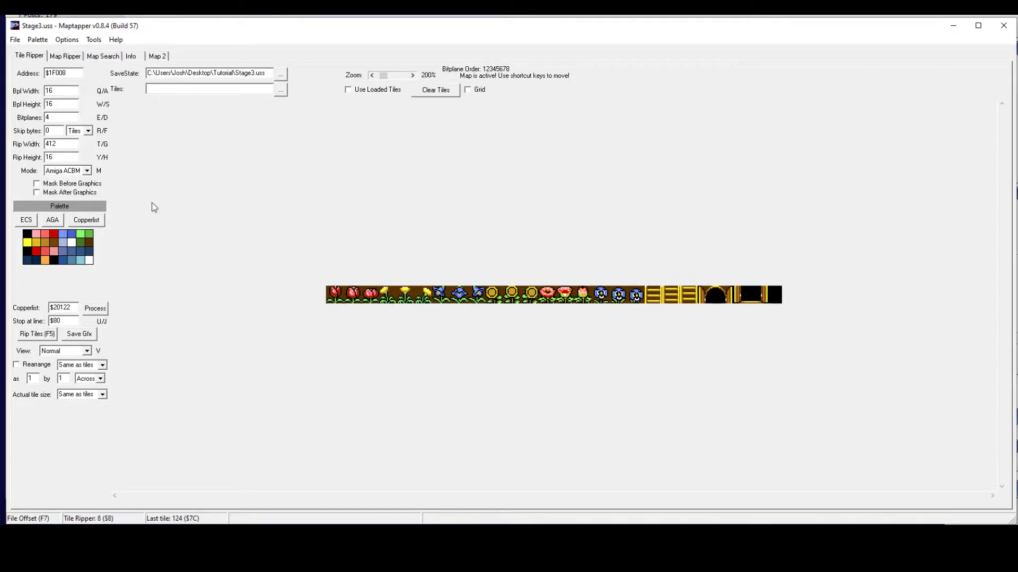
Set the rip width to 410 and save the graphics strip as the PNG file Flower in the Tutorial folder
{"action": "left_click", "coordinate": [53, 145]}
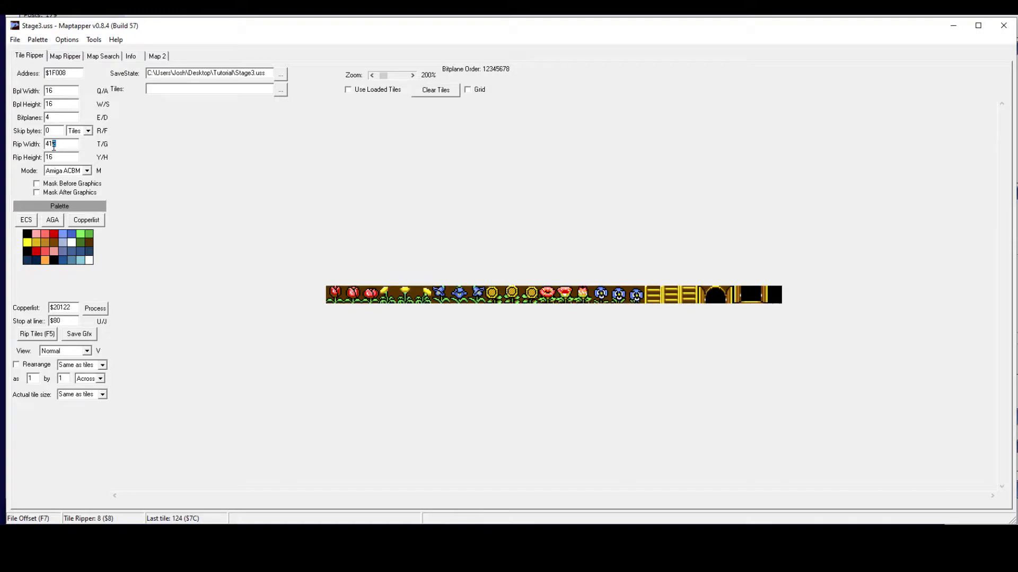
{"action": "left_click", "coordinate": [367, 246]}
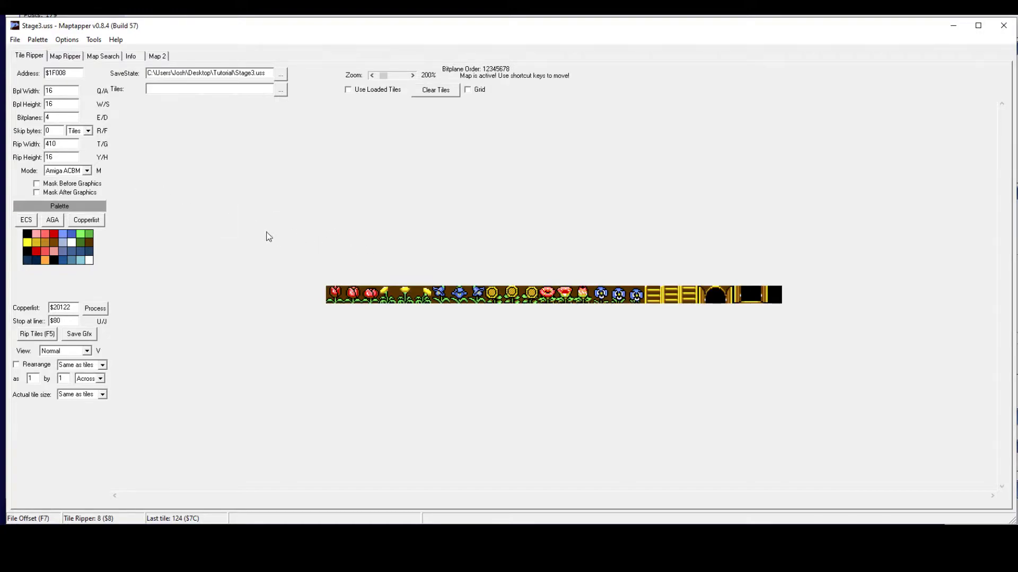
{"action": "left_click", "coordinate": [89, 334]}
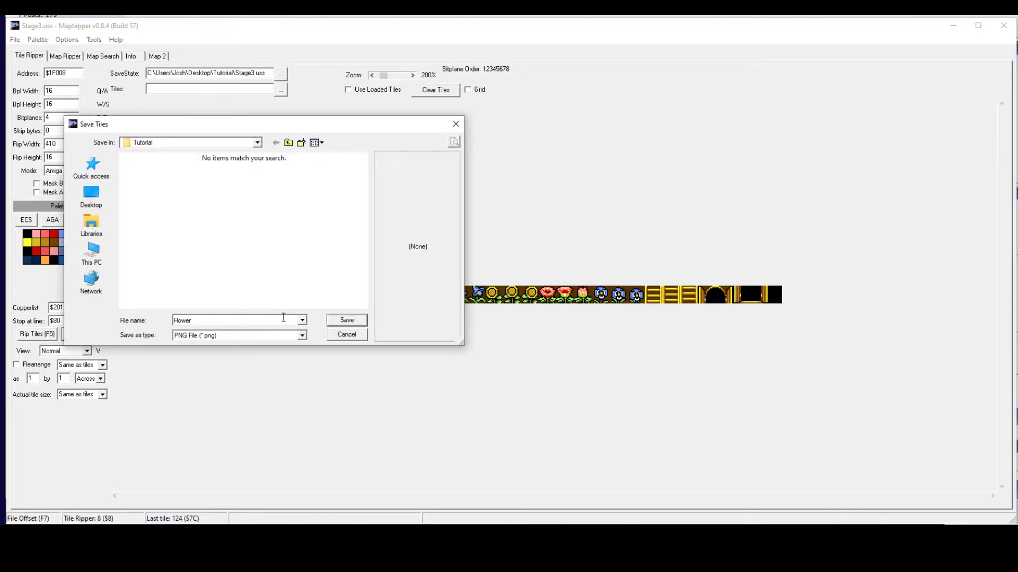
{"action": "left_click", "coordinate": [334, 322]}
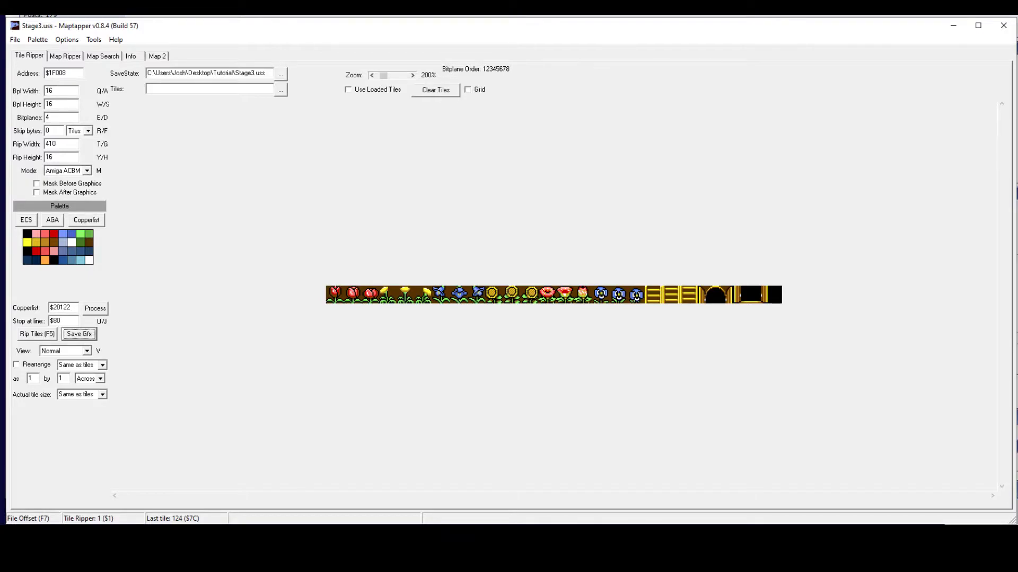
Check the strip with the tile grid shown, hide the grid, and set both the rip width and rip height to 400
{"action": "left_click", "coordinate": [468, 92]}
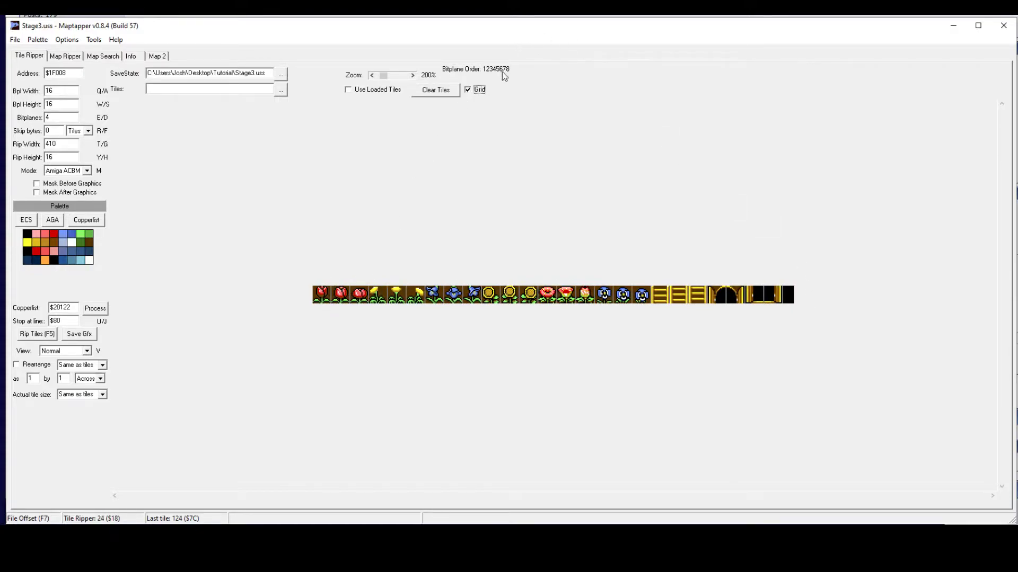
{"action": "left_click", "coordinate": [474, 91]}
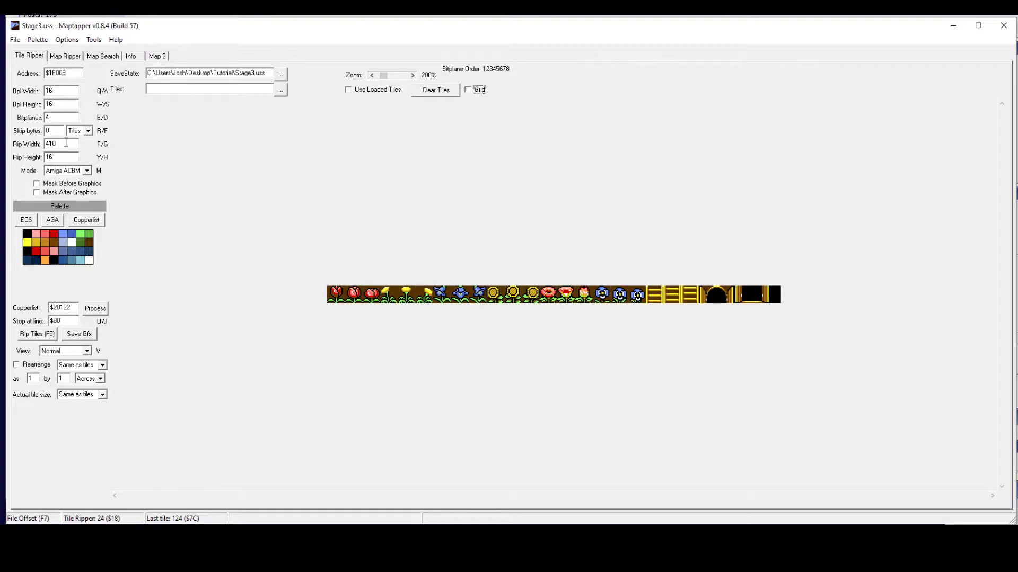
{"action": "left_click_drag", "start_coordinate": [65, 142], "coordinate": [27, 143]}
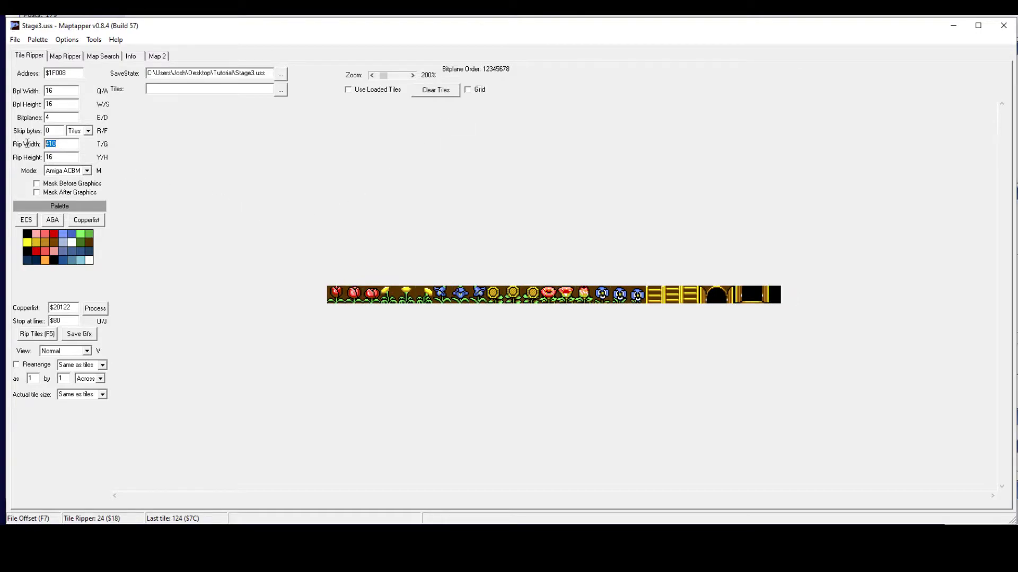
{"action": "type", "text": "400"}
{"action": "double_click", "coordinate": [56, 158]}
{"action": "type", "text": "400"}
{"action": "left_click", "coordinate": [95, 309]}
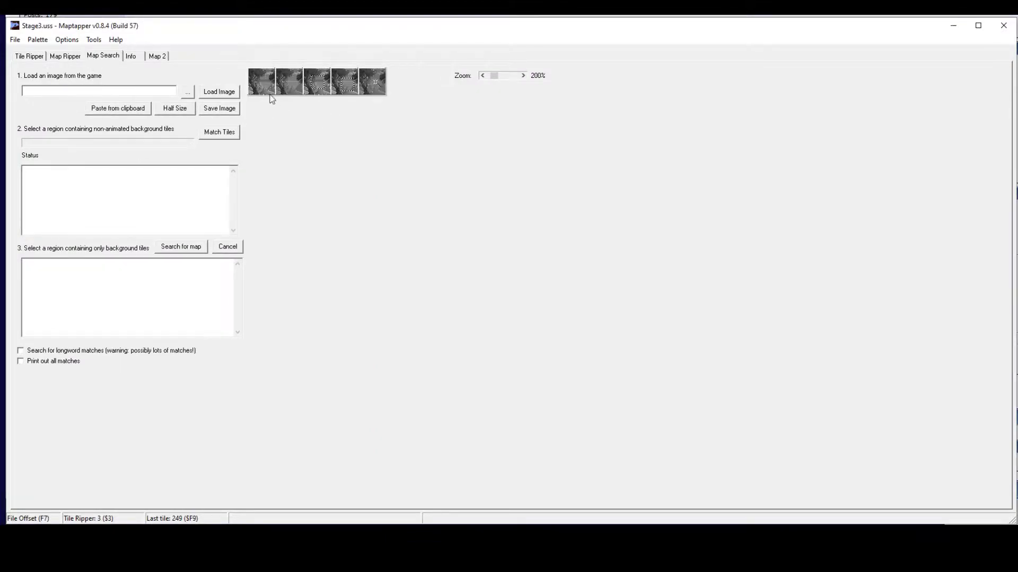
Load Level3Screenshot.png from the Tutorial folder for the map search and match the tiles in its upper-left 128 x 48 region
{"action": "left_click", "coordinate": [189, 93]}
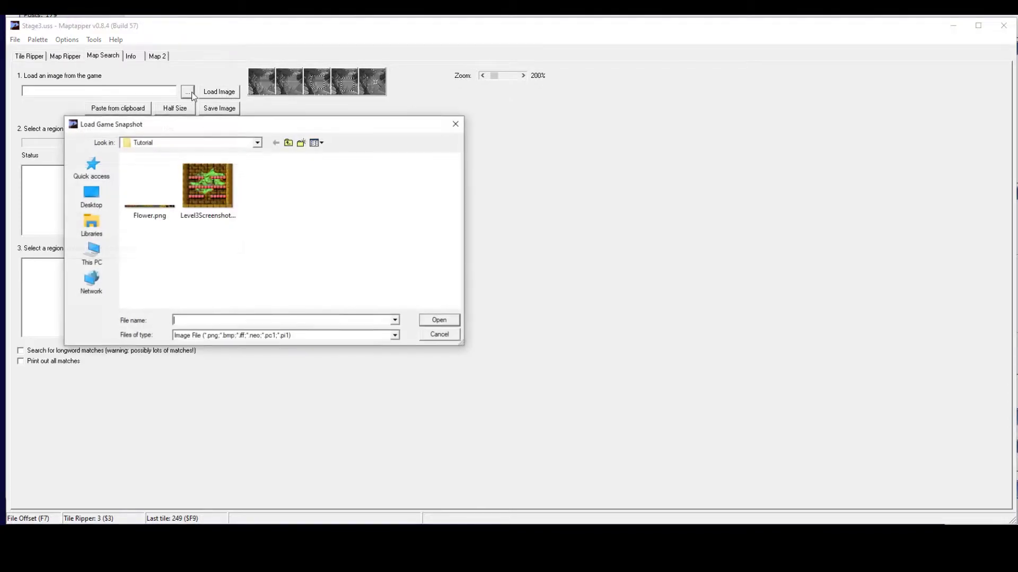
{"action": "left_click", "coordinate": [215, 191]}
{"action": "left_click", "coordinate": [445, 321]}
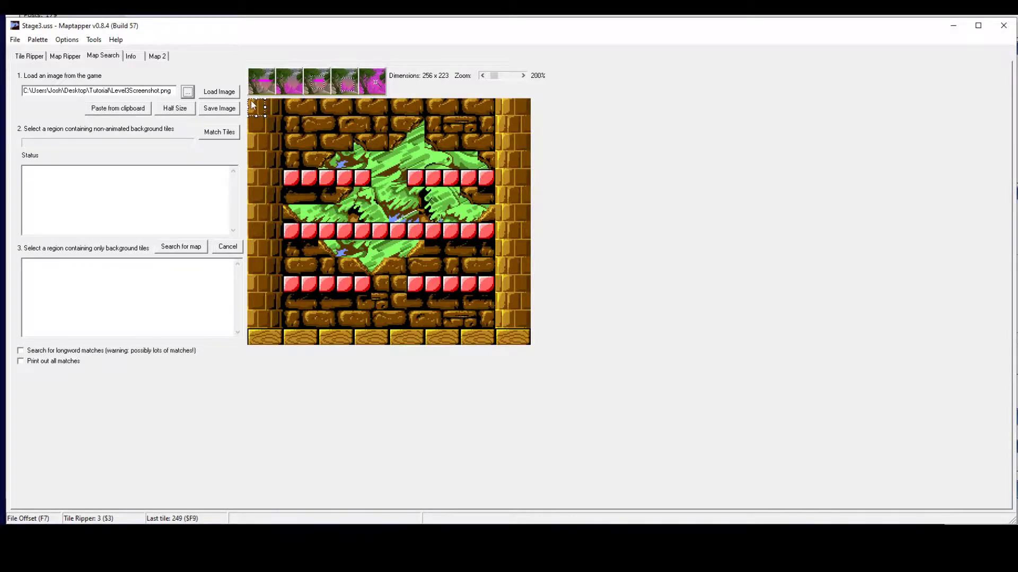
{"action": "left_click_drag", "start_coordinate": [265, 115], "coordinate": [392, 154]}
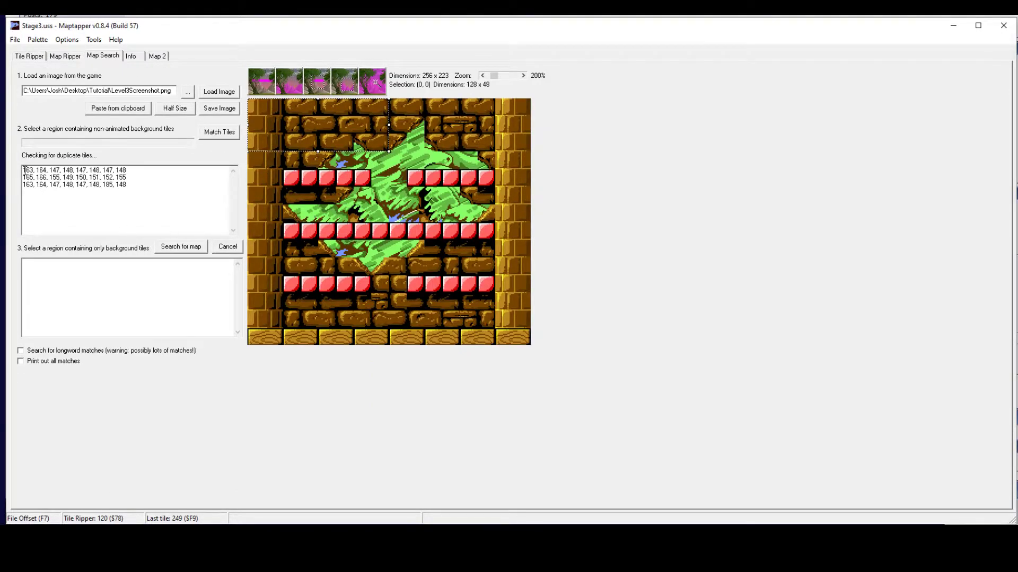
Review the matched tile numbers, search the memory for the map, and examine the reported match's address
{"action": "left_click_drag", "start_coordinate": [23, 171], "coordinate": [132, 184]}
{"action": "left_click", "coordinate": [131, 197]}
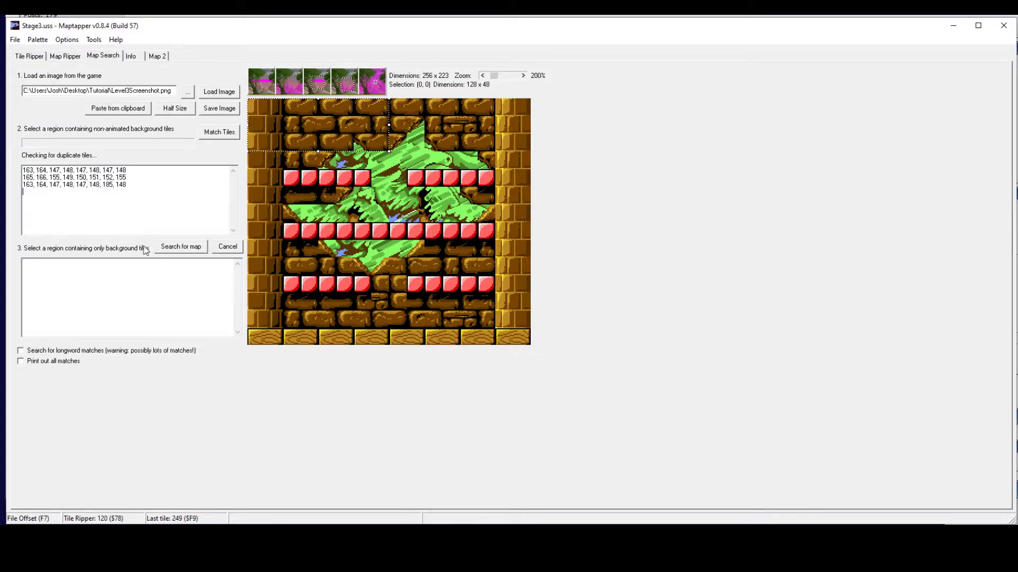
{"action": "left_click", "coordinate": [181, 248]}
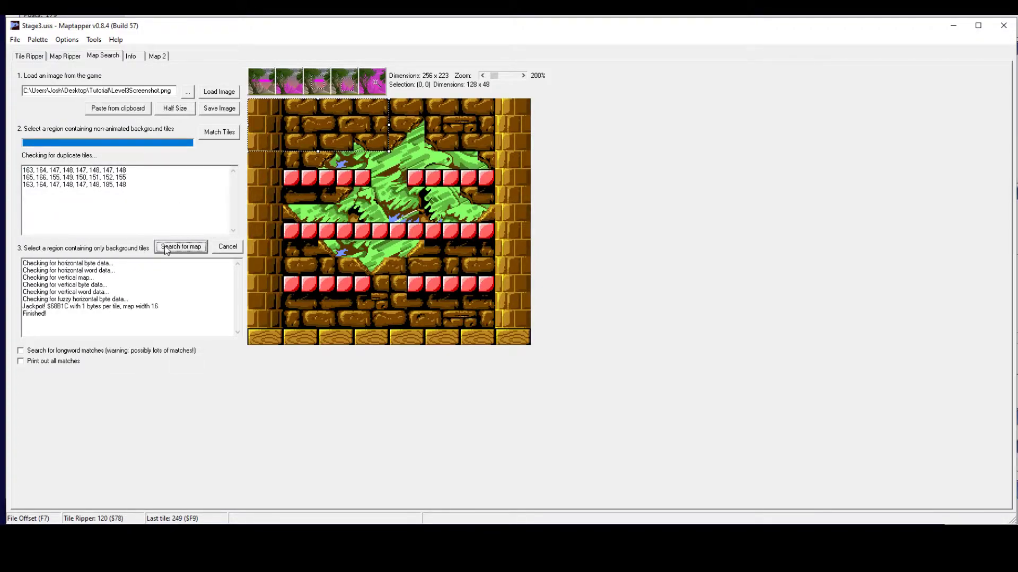
{"action": "double_click", "coordinate": [25, 307]}
{"action": "left_click", "coordinate": [56, 313]}
{"action": "left_click_drag", "start_coordinate": [48, 307], "coordinate": [66, 308]}
Load the found horizontal map at $68B1C with width 16 and shift 0 in the Map Ripper, and make the map active
{"action": "left_click", "coordinate": [83, 308]}
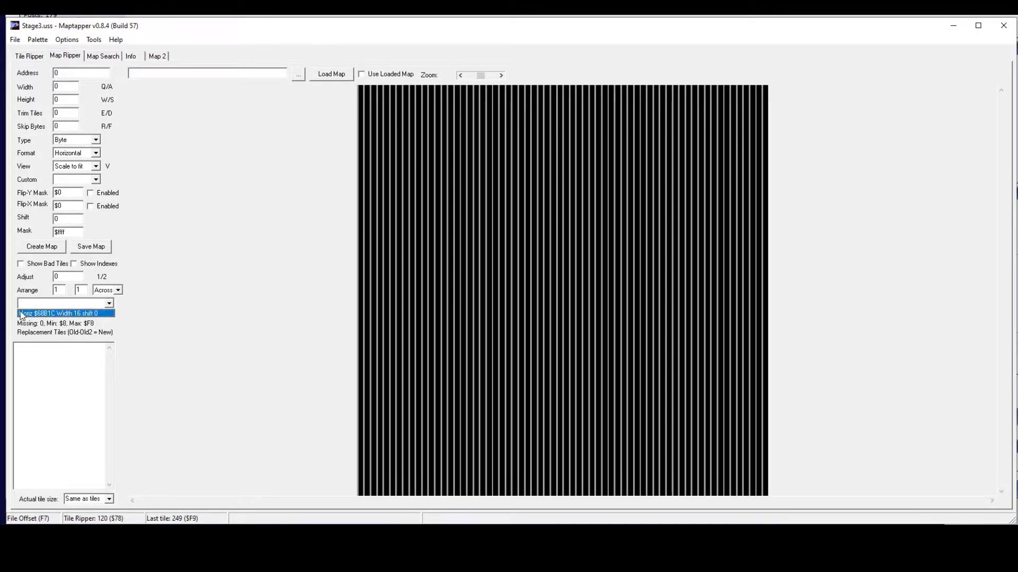
{"action": "left_click", "coordinate": [52, 314]}
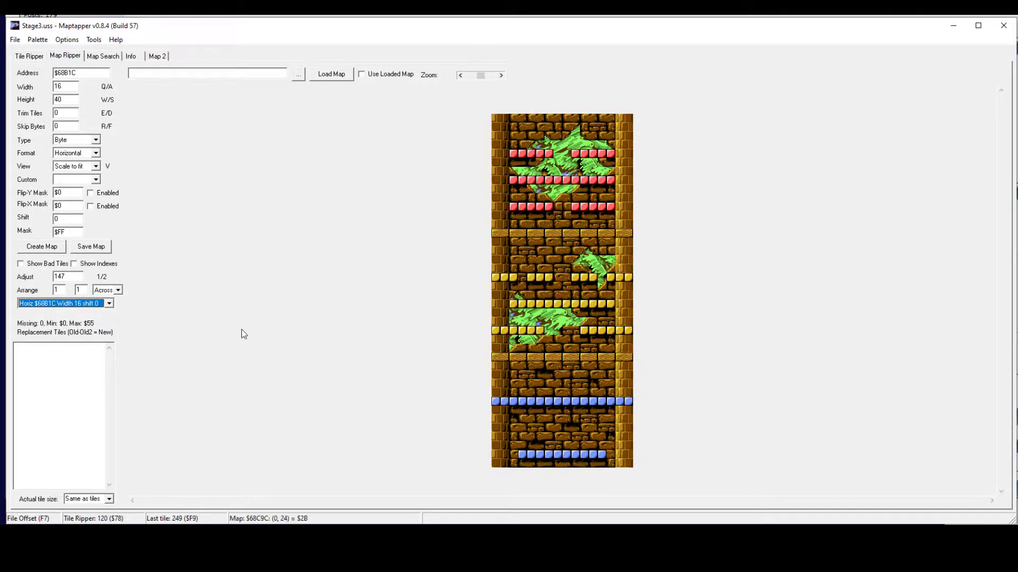
{"action": "left_click", "coordinate": [582, 271]}
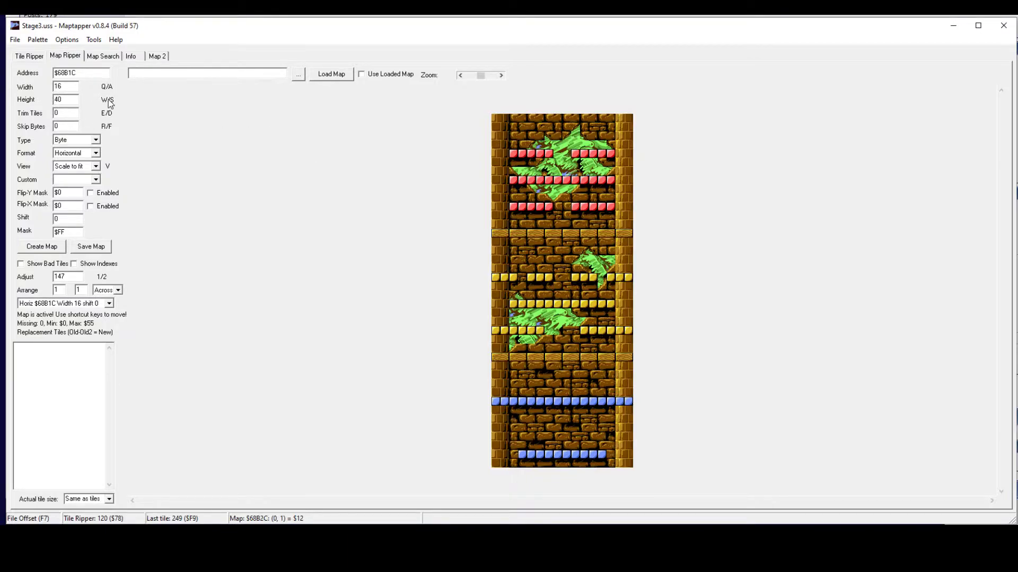
Increase the map's height to 134 rows to take in all the levels stacked below the first one
{"action": "key", "text": "w"}
{"action": "key", "text": "w"}
{"action": "key", "text": "w"}
{"action": "key", "text": "w"}
{"action": "key", "text": "w"}
{"action": "key", "text": "w"}
{"action": "key", "text": "w"}
{"action": "key", "text": "w"}
{"action": "key", "text": "w"}
{"action": "key", "text": "w"}
{"action": "key", "text": "w"}
{"action": "key", "text": "w"}
{"action": "key", "text": "w"}
{"action": "key", "text": "w"}
{"action": "key", "text": "w"}
{"action": "key", "text": "w"}
{"action": "key", "text": "w"}
{"action": "key", "text": "w"}
{"action": "key", "text": "w"}
{"action": "key", "text": "w"}
{"action": "key", "text": "w"}
{"action": "key", "text": "w"}
{"action": "key", "text": "w"}
{"action": "key", "text": "w"}
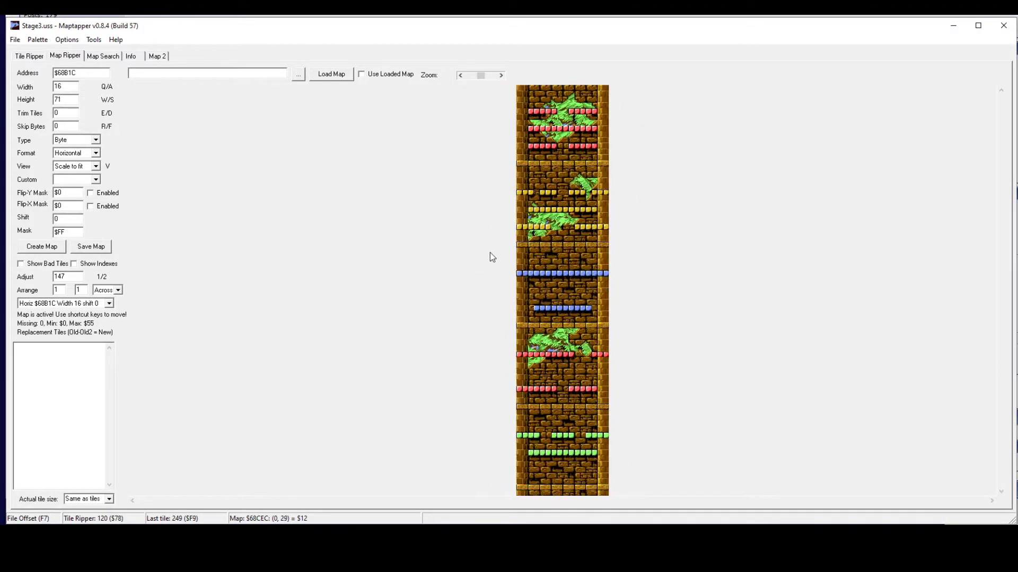
{"action": "key", "text": "w"}
{"action": "key", "text": "w"}
{"action": "key", "text": "w"}
{"action": "key", "text": "w"}
{"action": "key", "text": "w"}
{"action": "key", "text": "w"}
{"action": "key", "text": "w"}
{"action": "key", "text": "w"}
{"action": "key", "text": "w"}
{"action": "key", "text": "w"}
{"action": "key", "text": "w"}
{"action": "key", "text": "w"}
{"action": "key", "text": "w"}
{"action": "key", "text": "w"}
{"action": "key", "text": "w"}
{"action": "key", "text": "w"}
{"action": "key", "text": "w"}
{"action": "key", "text": "w"}
{"action": "key", "text": "w"}
{"action": "key", "text": "w"}
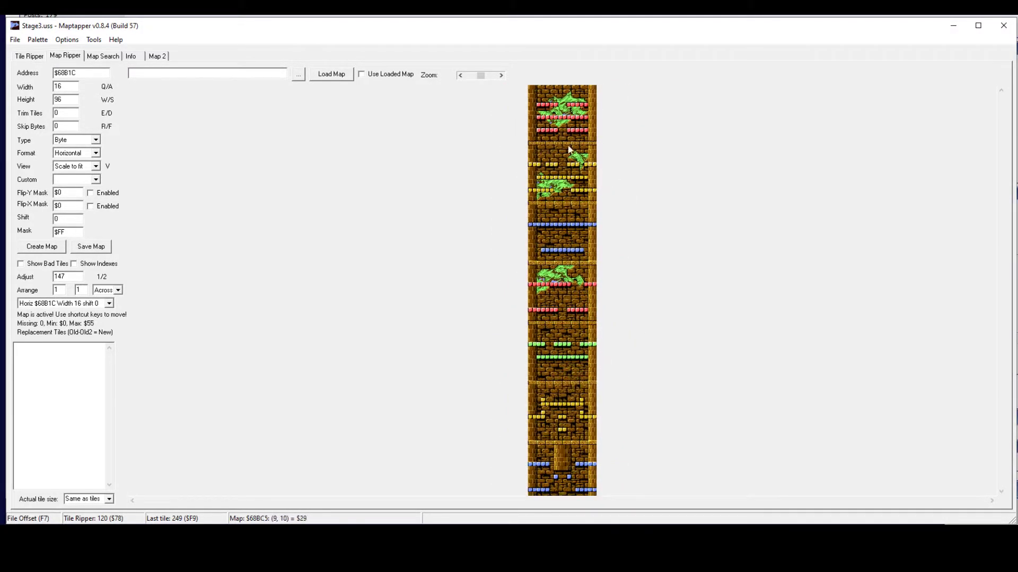
{"action": "key", "text": "w"}
{"action": "key", "text": "w"}
{"action": "key", "text": "w"}
{"action": "key", "text": "w"}
{"action": "key", "text": "w"}
{"action": "key", "text": "w"}
{"action": "key", "text": "w"}
{"action": "key", "text": "w"}
{"action": "key", "text": "w"}
{"action": "key", "text": "w"}
{"action": "key", "text": "w"}
{"action": "key", "text": "w"}
{"action": "key", "text": "w"}
{"action": "key", "text": "w"}
{"action": "key", "text": "w"}
{"action": "key", "text": "w"}
{"action": "key", "text": "w"}
{"action": "key", "text": "w"}
{"action": "key", "text": "w"}
{"action": "key", "text": "w"}
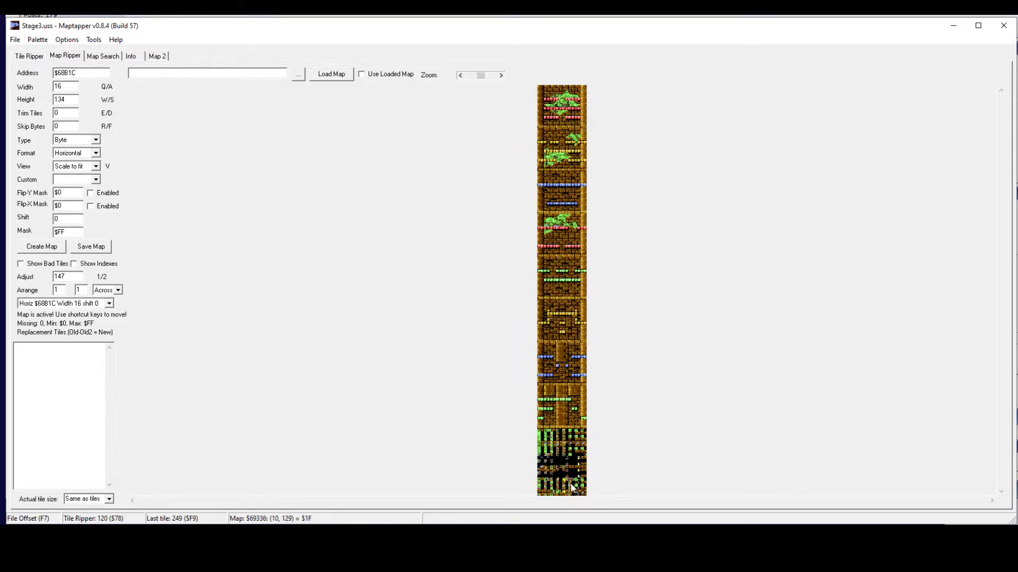
Reduce the map's height to 112 rows to cut off the garbage below the last level
{"action": "key", "text": "s"}
{"action": "key", "text": "s"}
{"action": "key", "text": "s"}
{"action": "key", "text": "s"}
{"action": "key", "text": "s"}
{"action": "key", "text": "s"}
{"action": "key", "text": "s"}
{"action": "key", "text": "s"}
{"action": "key", "text": "s"}
{"action": "key", "text": "s"}
{"action": "key", "text": "s"}
{"action": "key", "text": "s"}
{"action": "key", "text": "s"}
{"action": "key", "text": "s"}
{"action": "key", "text": "s"}
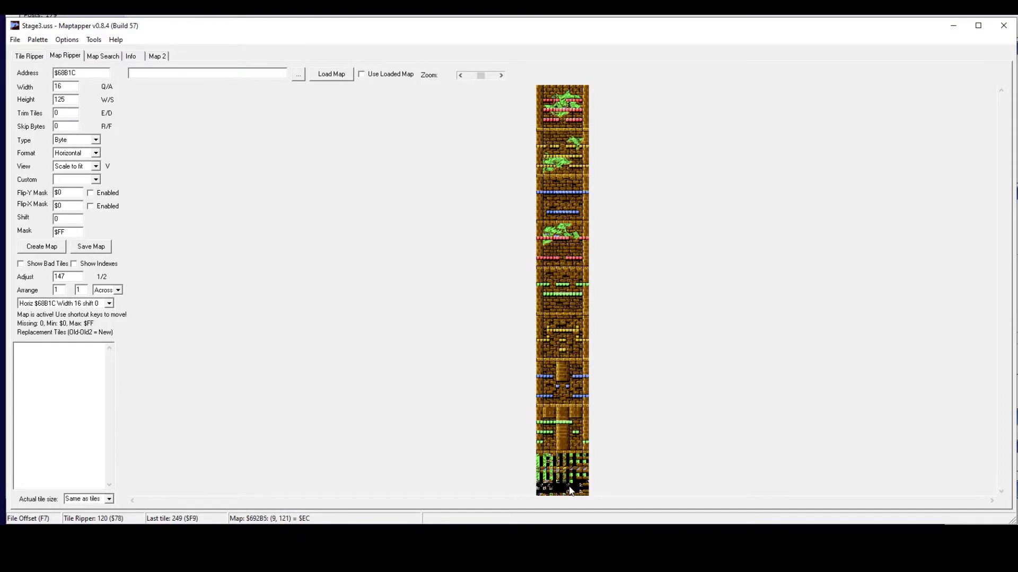
{"action": "key", "text": "s"}
{"action": "key", "text": "s"}
{"action": "key", "text": "s"}
{"action": "key", "text": "s"}
{"action": "key", "text": "s"}
{"action": "key", "text": "s"}
{"action": "key", "text": "s"}
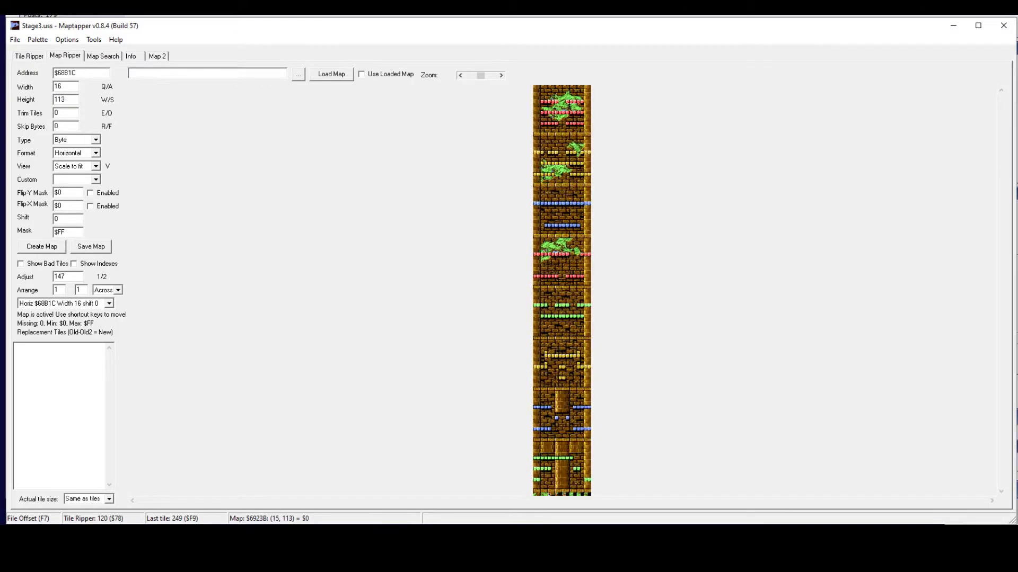
Save the ripped map as an image named Stages in the Tutorial folder
{"action": "left_click", "coordinate": [105, 247]}
{"action": "left_click", "coordinate": [204, 320]}
{"action": "double_click", "coordinate": [205, 320]}
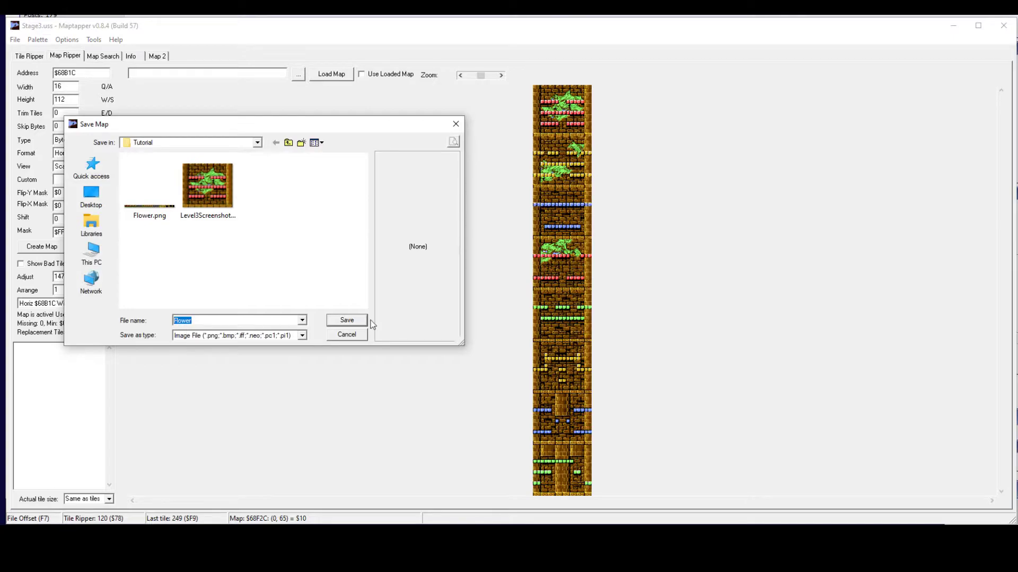
{"action": "type", "text": "Stages"}
{"action": "left_click", "coordinate": [355, 322]}
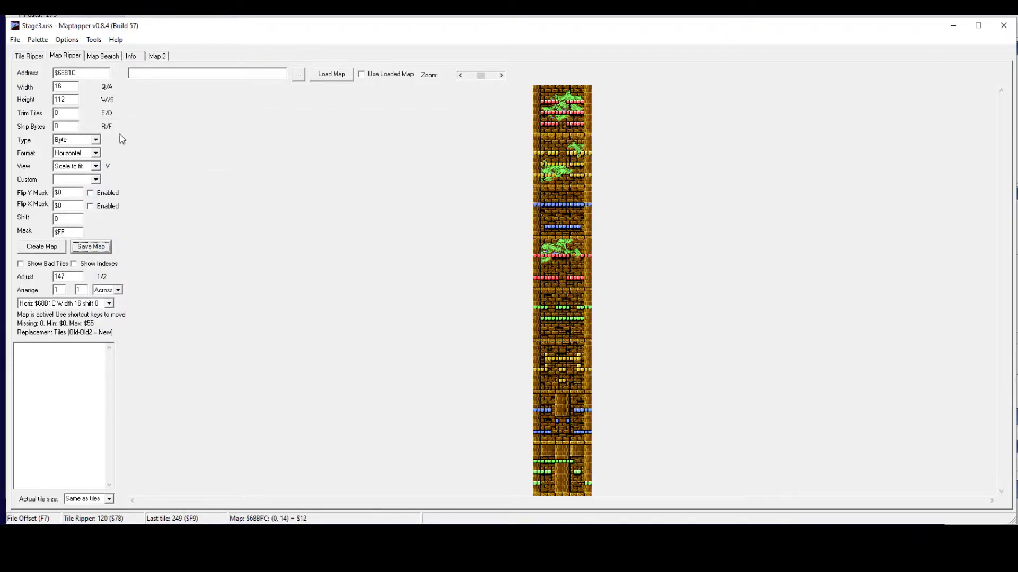
Return to the Tile Ripper, switch to WinUAE and restore the CrocStage.uss snapshot from the Tutorial folder
{"action": "left_click", "coordinate": [30, 56]}
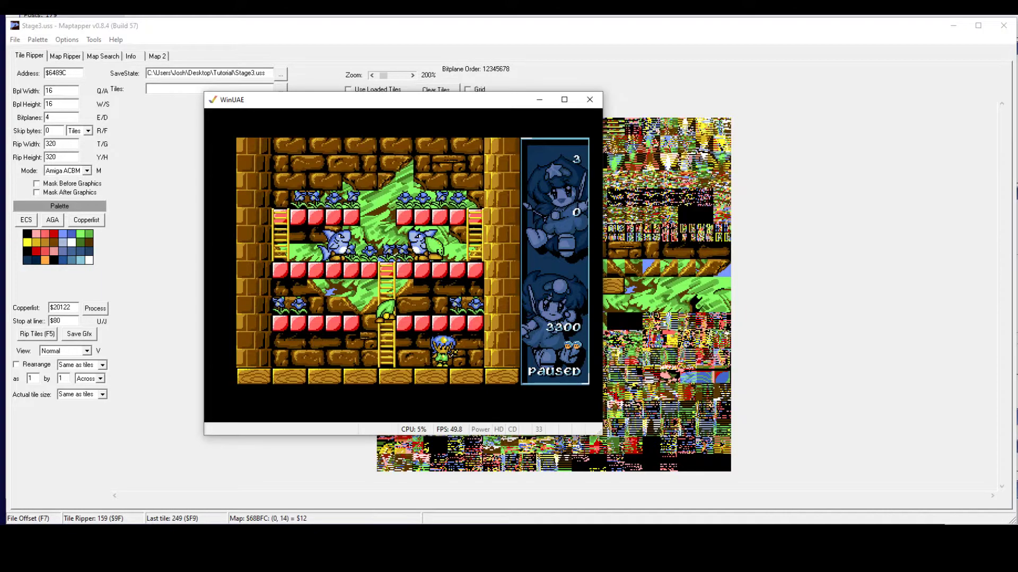
{"action": "left_click", "coordinate": [598, 211]}
{"action": "key", "text": "F12"}
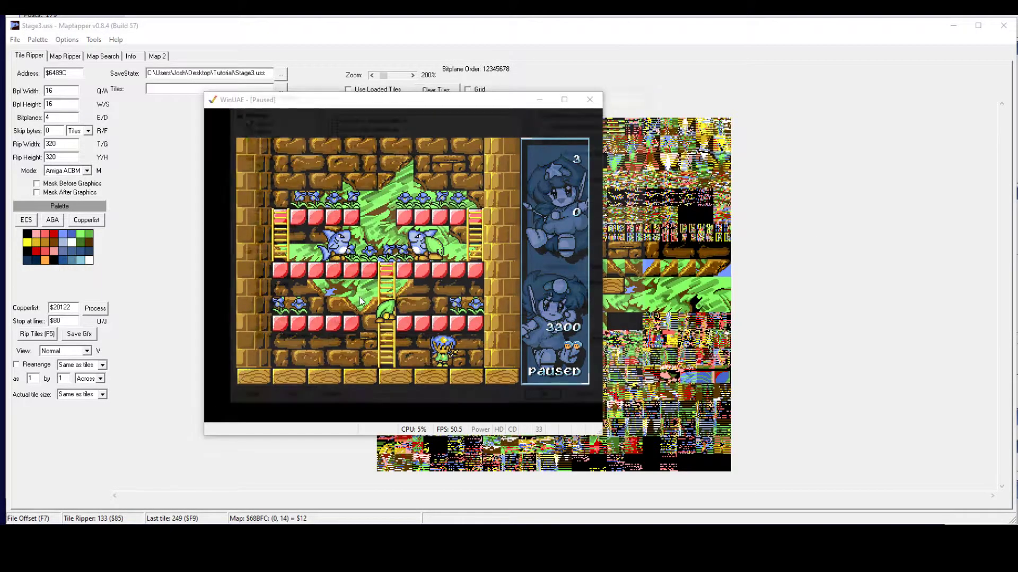
{"action": "left_click", "coordinate": [571, 345]}
{"action": "left_click", "coordinate": [325, 118]}
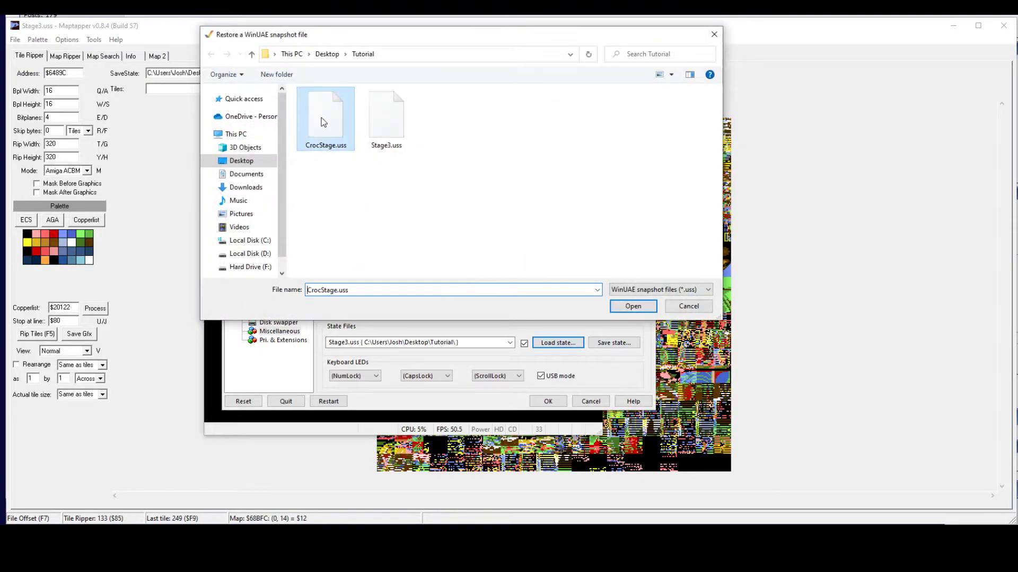
{"action": "left_click", "coordinate": [631, 306]}
{"action": "left_click", "coordinate": [553, 403]}
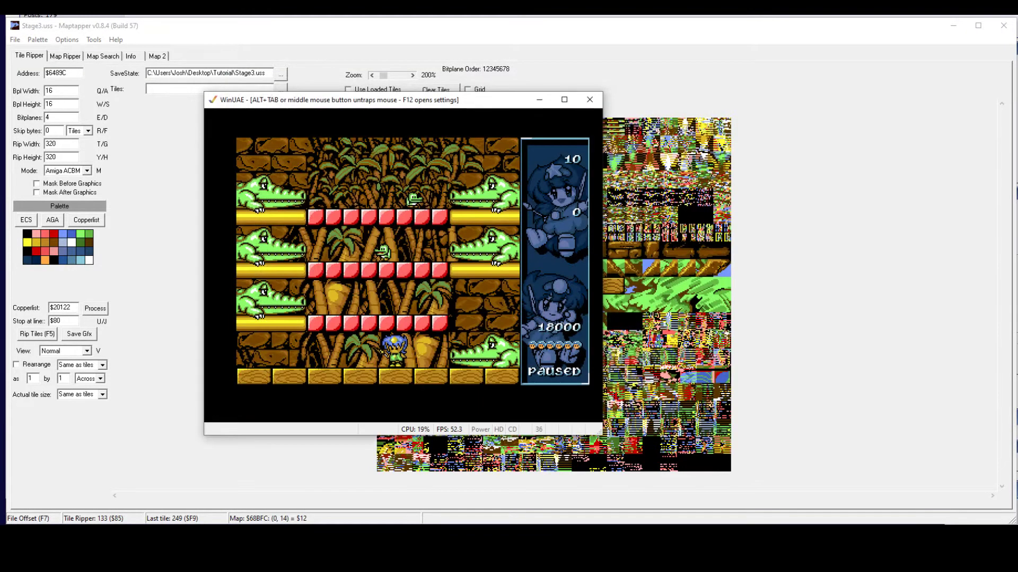
Save the paused crocodile stage as an uncompressed WinUAE snapshot over CrocStage.uss in the Tutorial folder
{"action": "key", "text": "alt+Tab"}
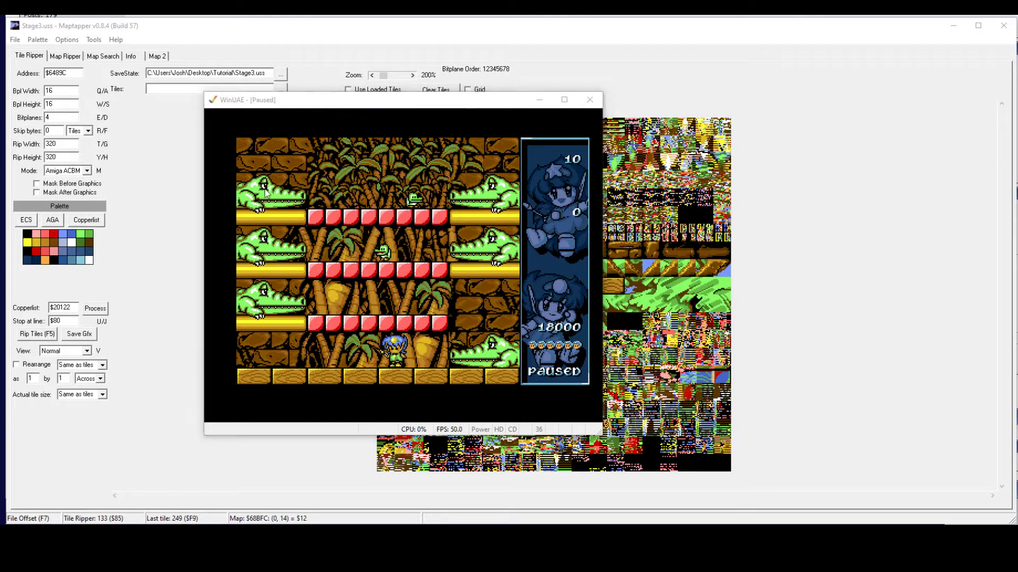
{"action": "key", "text": "F12"}
{"action": "left_click_drag", "start_coordinate": [320, 89], "coordinate": [574, 103]}
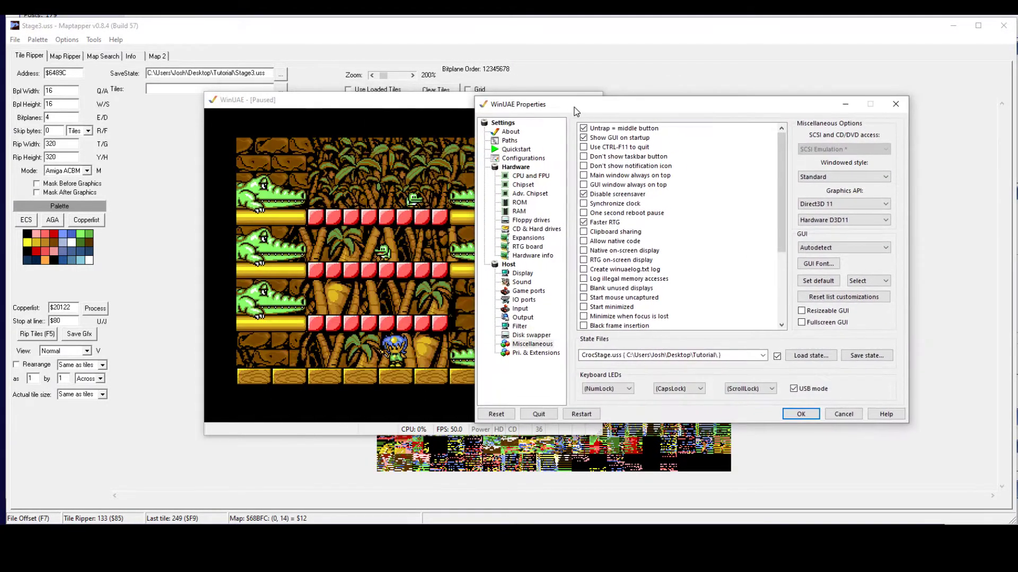
{"action": "left_click", "coordinate": [527, 343]}
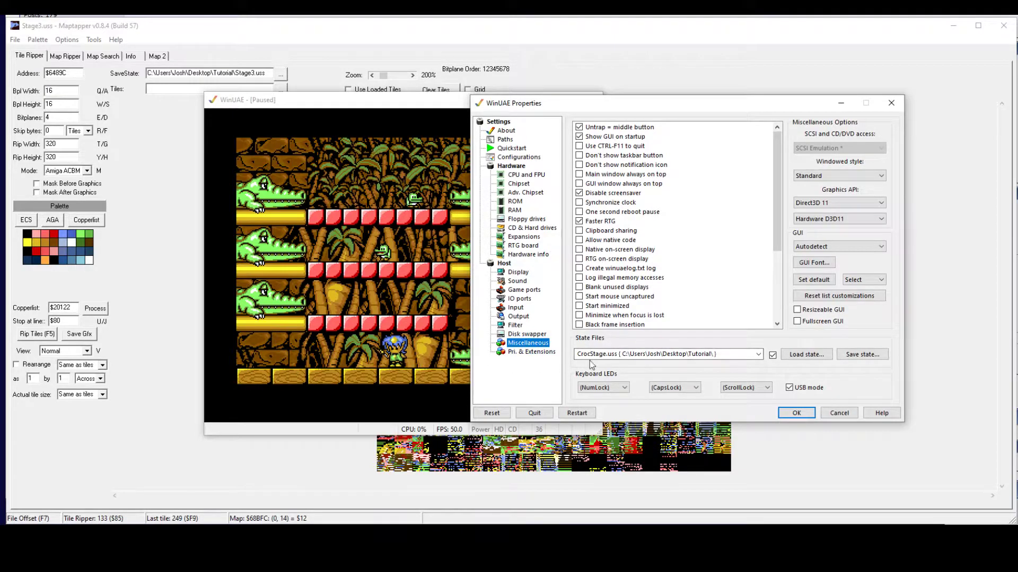
{"action": "left_click", "coordinate": [860, 355]}
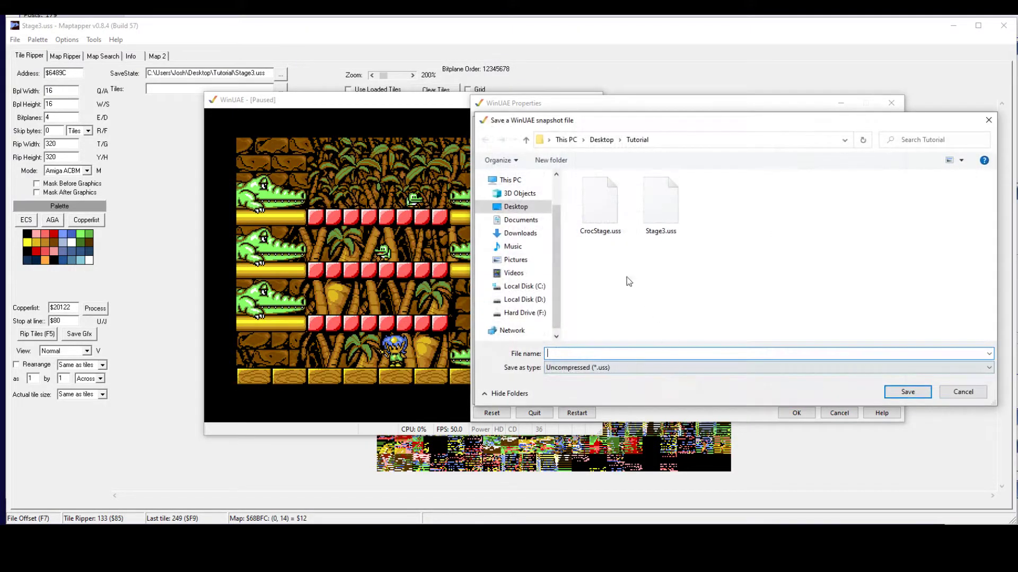
{"action": "left_click", "coordinate": [599, 204]}
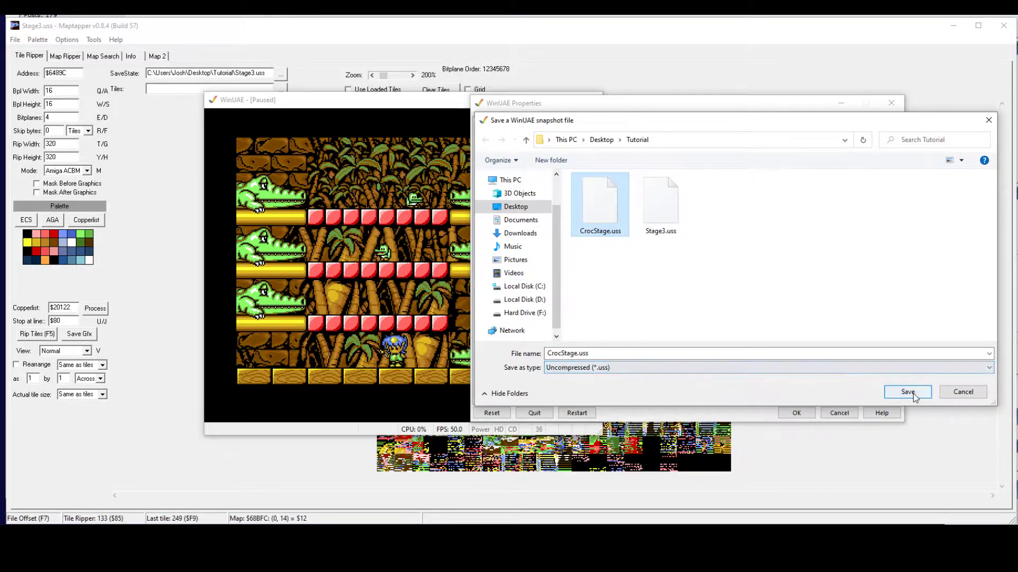
{"action": "left_click", "coordinate": [582, 369]}
{"action": "left_click", "coordinate": [593, 385]}
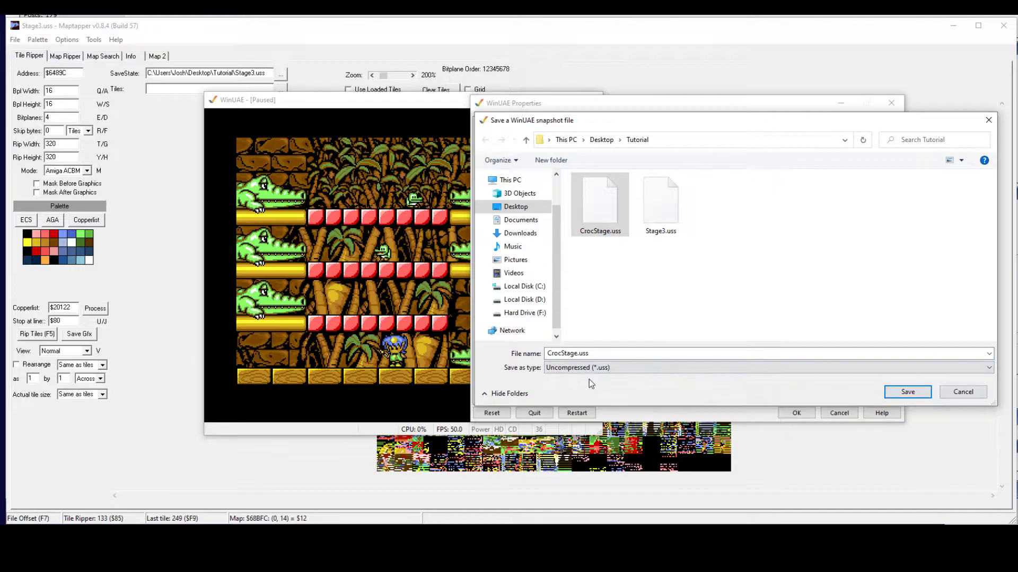
{"action": "left_click", "coordinate": [897, 395]}
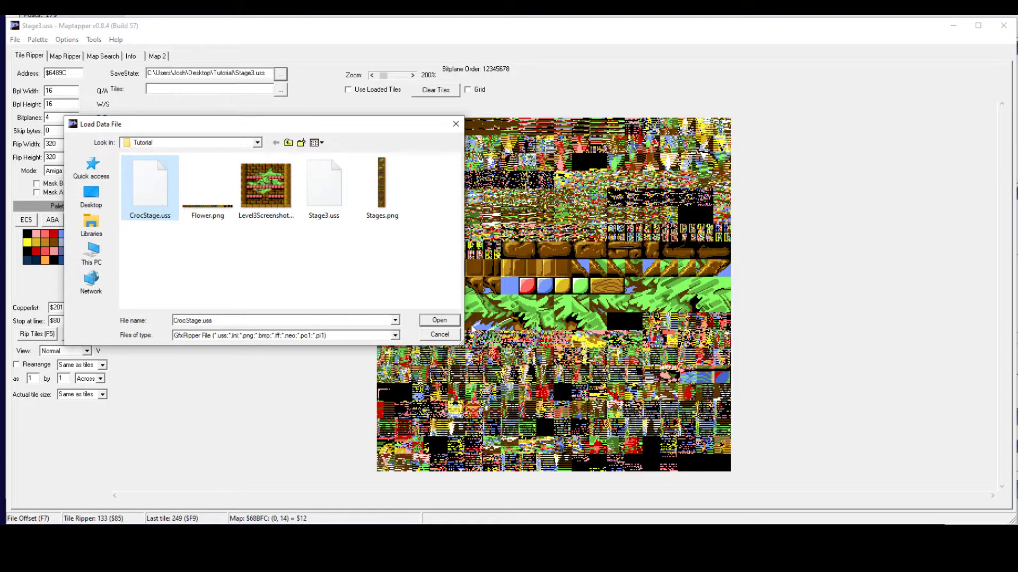
Load the CrocStage.uss save state in Maptapper and shift the tile rip address to align the crocodile stage's tiles
{"action": "left_click", "coordinate": [439, 320]}
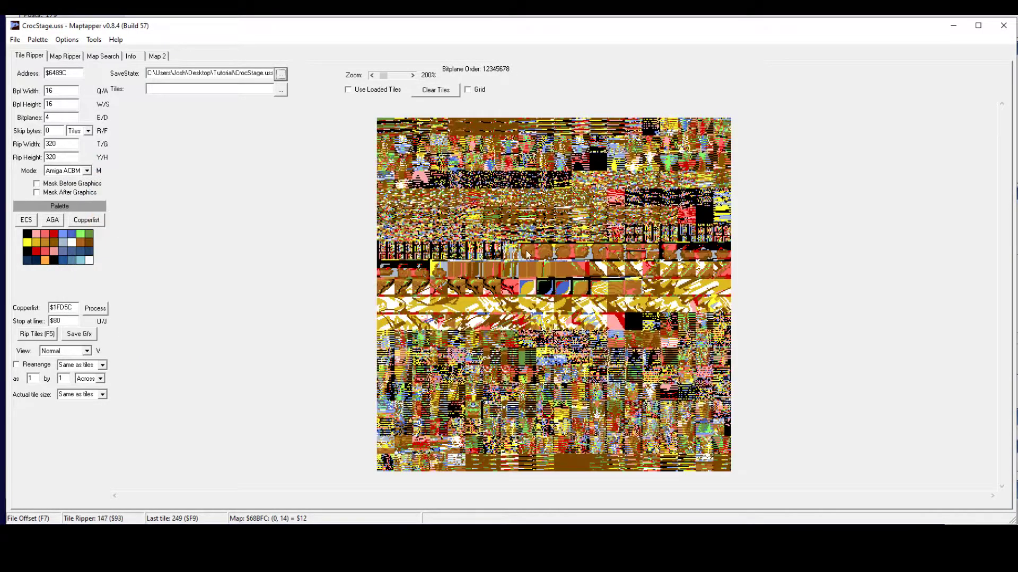
{"action": "left_click", "coordinate": [608, 304]}
{"action": "key", "text": "Left"}
{"action": "key", "text": "Left"}
{"action": "key", "text": "Left"}
{"action": "key", "text": "Left"}
{"action": "key", "text": "Left"}
{"action": "key", "text": "Left"}
{"action": "key", "text": "Left"}
{"action": "key", "text": "Left"}
{"action": "key", "text": "Left"}
{"action": "key", "text": "Left"}
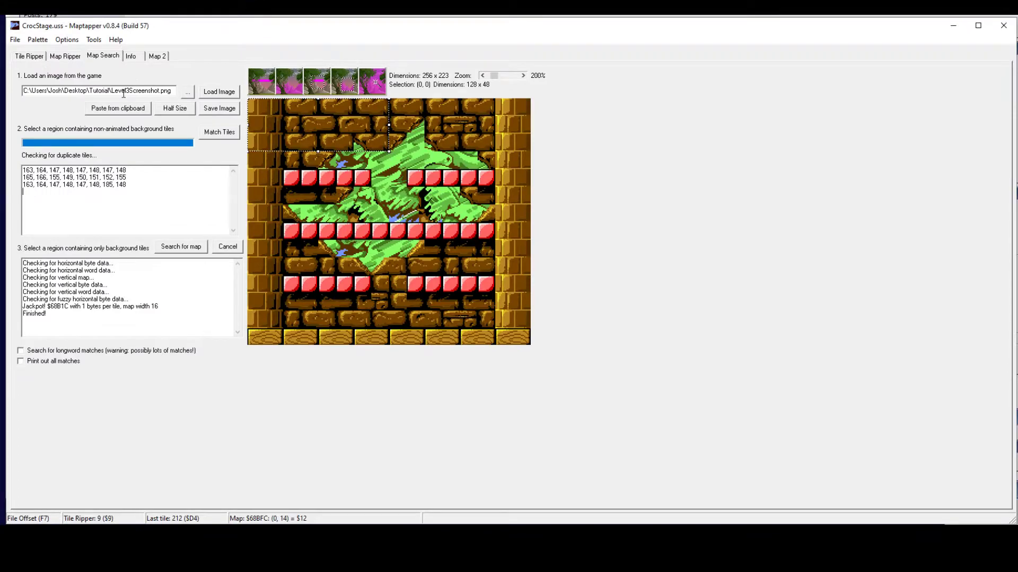
Load CrocStageScreenshot.png for the map search and match the tiles in its upper-left 128 x 48 region
{"action": "left_click", "coordinate": [187, 93]}
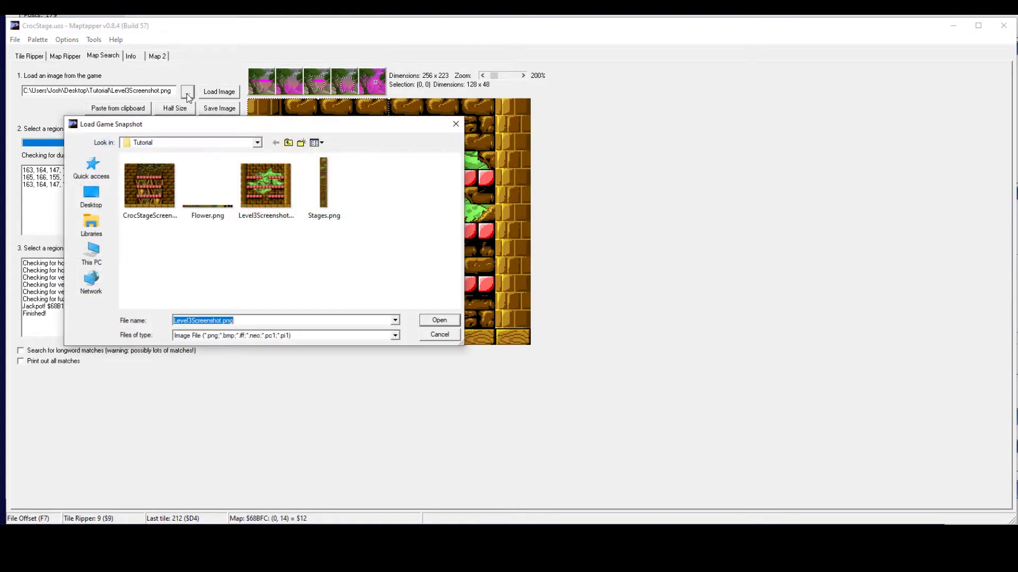
{"action": "left_click", "coordinate": [153, 204]}
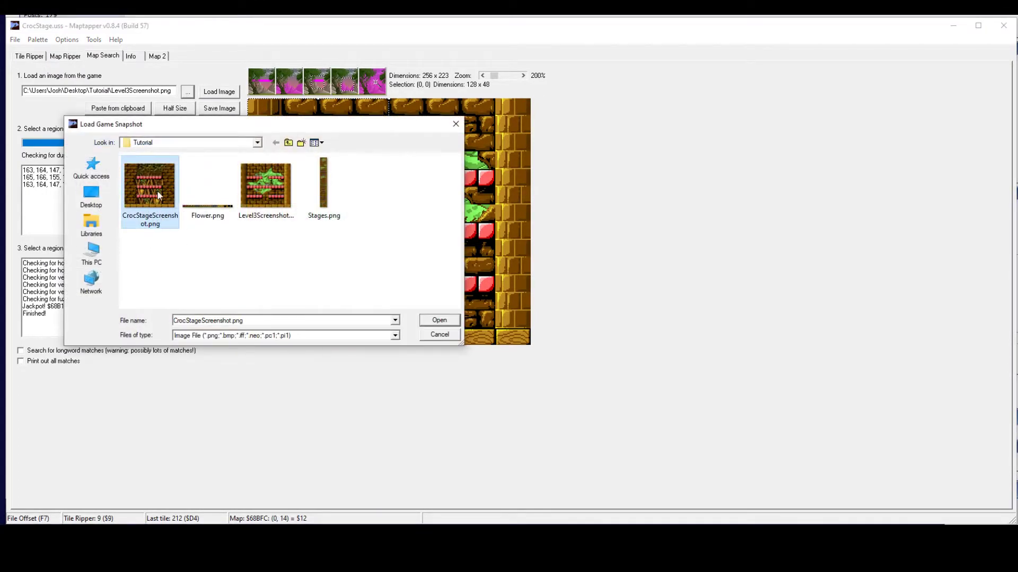
{"action": "left_click", "coordinate": [434, 320]}
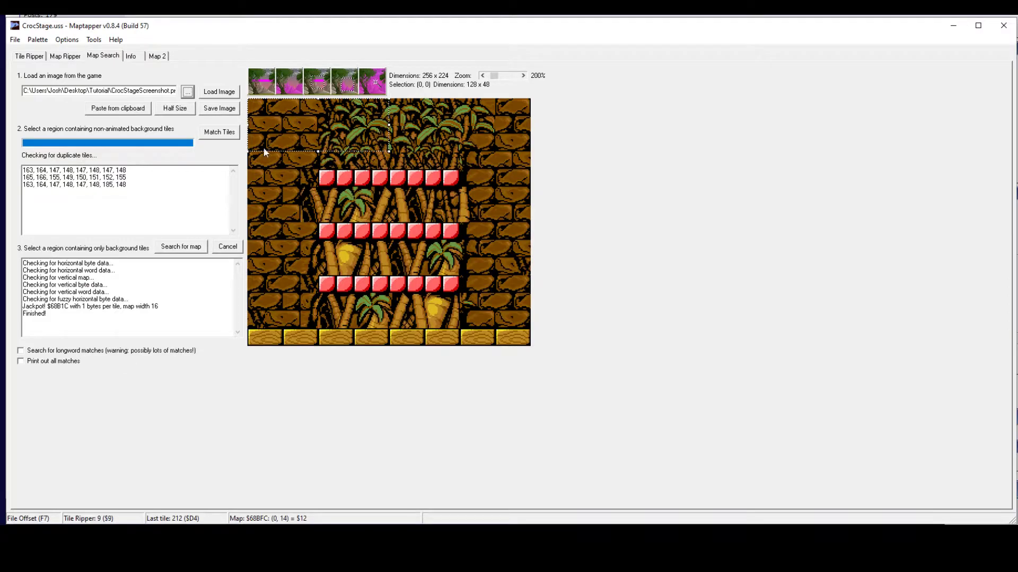
{"action": "left_click", "coordinate": [227, 133]}
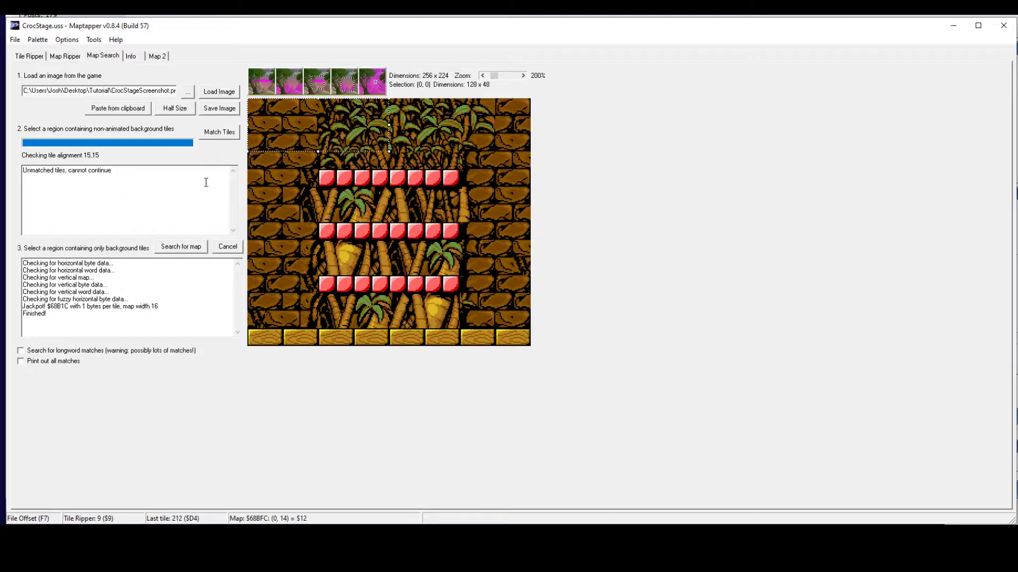
{"action": "left_click_drag", "start_coordinate": [23, 176], "coordinate": [119, 176]}
{"action": "left_click", "coordinate": [215, 135]}
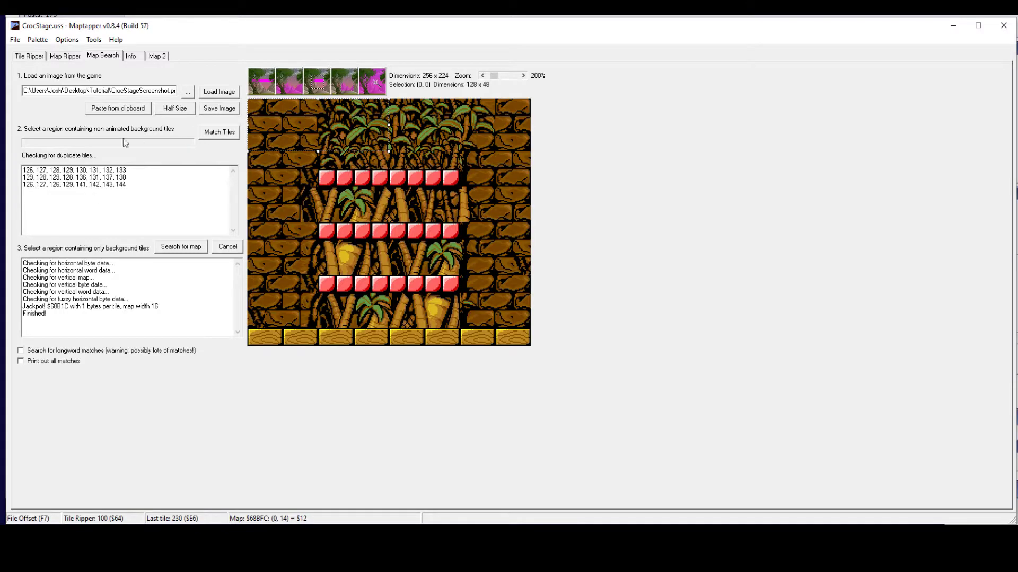
Search the memory for the map and load the found horizontal map at $58C40 with width 16 and shift 0 in the Map Ripper
{"action": "left_click", "coordinate": [195, 247]}
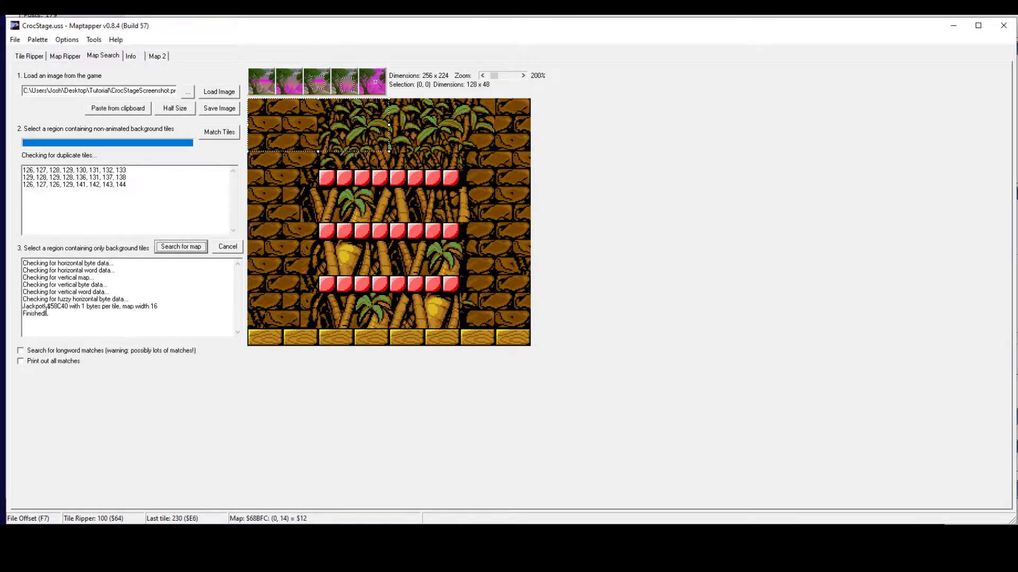
{"action": "left_click_drag", "start_coordinate": [48, 307], "coordinate": [68, 309]}
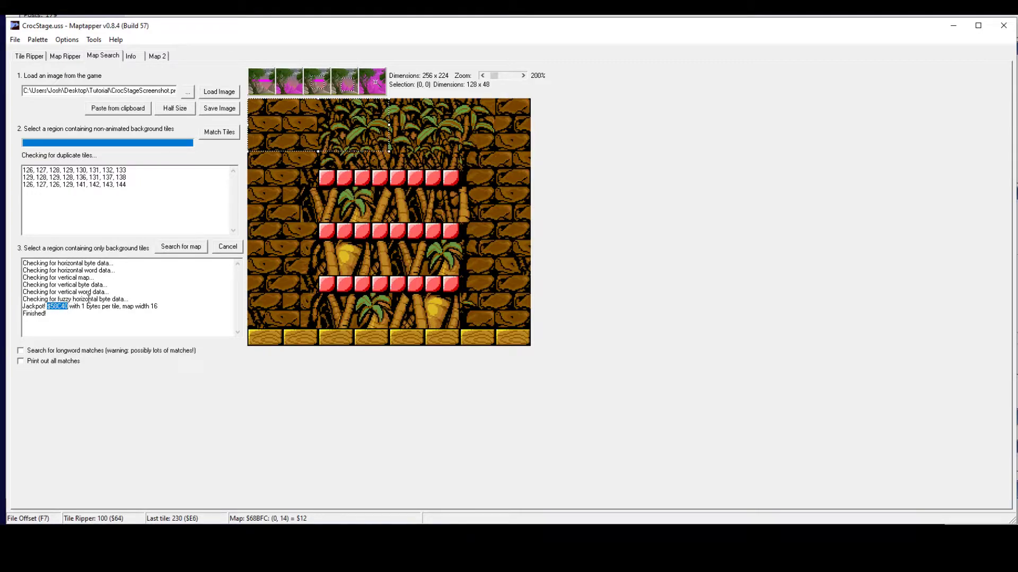
{"action": "left_click", "coordinate": [65, 56]}
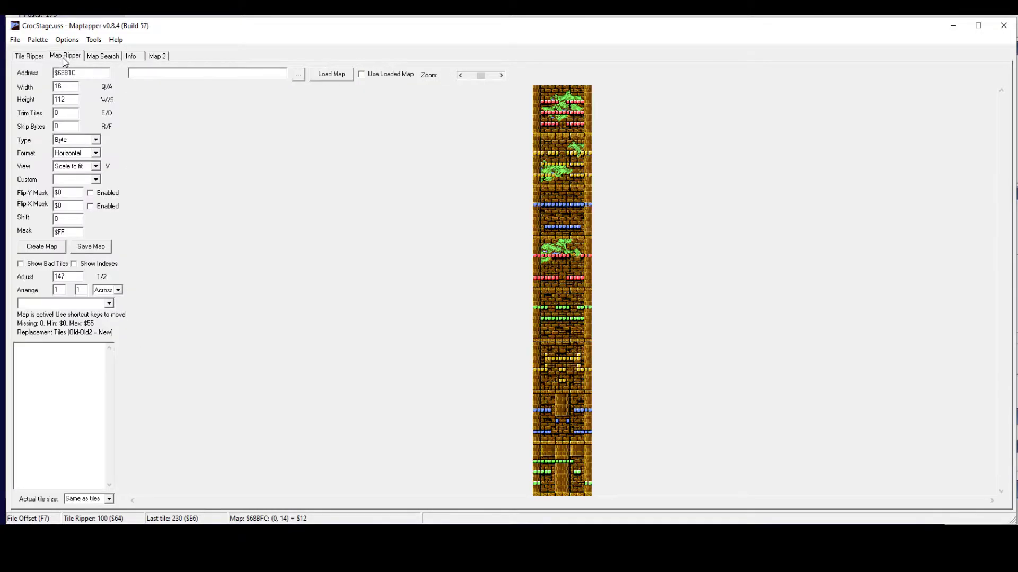
{"action": "left_click", "coordinate": [108, 304]}
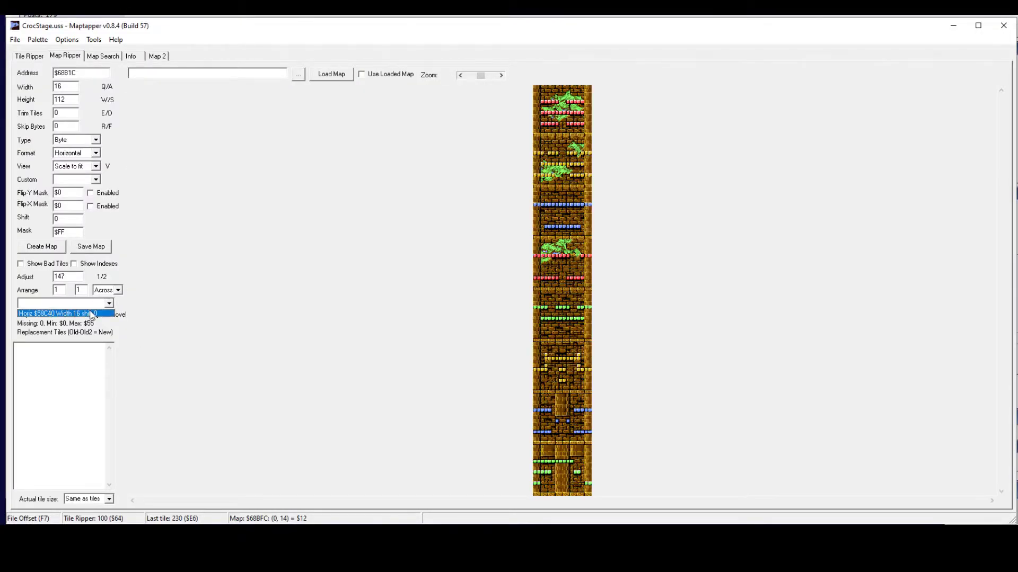
{"action": "left_click", "coordinate": [92, 313]}
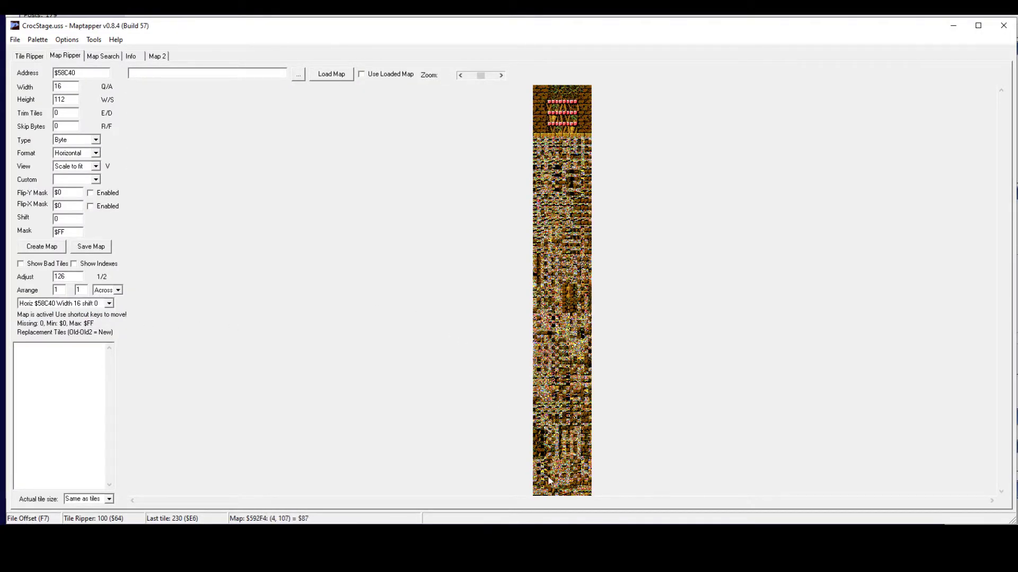
Reduce the crocodile stage map's height until the garbage rows below the yellow brick floor are trimmed off
{"action": "key", "text": "s"}
{"action": "key", "text": "s"}
{"action": "key", "text": "s"}
{"action": "key", "text": "s"}
{"action": "key", "text": "s"}
{"action": "key", "text": "s"}
{"action": "key", "text": "s"}
{"action": "key", "text": "s"}
{"action": "key", "text": "s"}
{"action": "key", "text": "s"}
{"action": "key", "text": "s"}
{"action": "key", "text": "s"}
{"action": "key", "text": "s"}
{"action": "key", "text": "s"}
{"action": "key", "text": "s"}
{"action": "key", "text": "s"}
{"action": "key", "text": "s"}
{"action": "key", "text": "s"}
{"action": "key", "text": "s"}
{"action": "key", "text": "s"}
{"action": "key", "text": "s"}
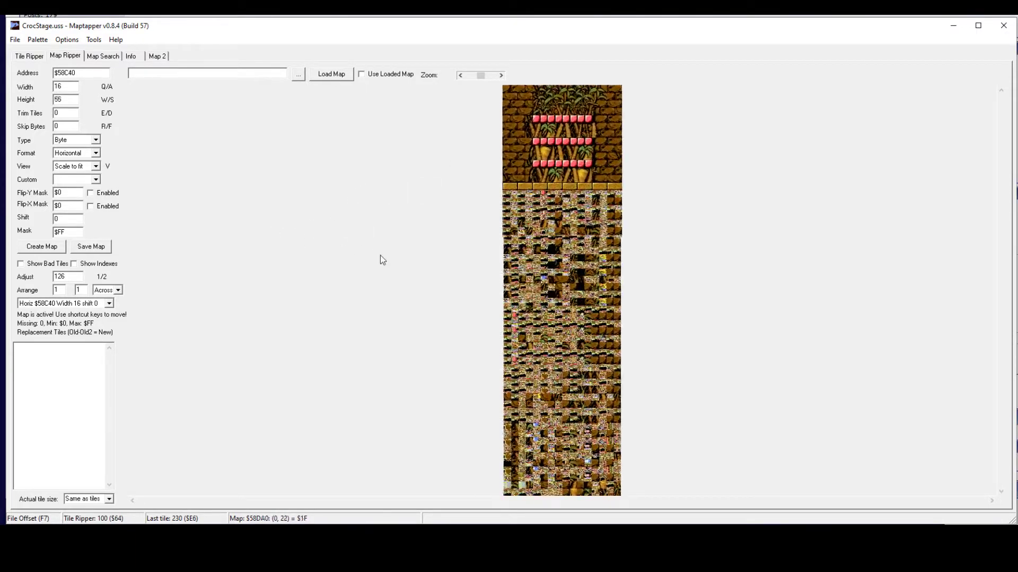
{"action": "key", "text": "s"}
{"action": "key", "text": "s"}
{"action": "key", "text": "s"}
{"action": "key", "text": "s"}
{"action": "key", "text": "s"}
{"action": "key", "text": "s"}
{"action": "key", "text": "s"}
{"action": "key", "text": "s"}
{"action": "key", "text": "s"}
{"action": "key", "text": "s"}
{"action": "key", "text": "s"}
{"action": "key", "text": "s"}
{"action": "key", "text": "s"}
{"action": "key", "text": "s"}
{"action": "key", "text": "s"}
{"action": "key", "text": "s"}
{"action": "key", "text": "s"}
{"action": "key", "text": "s"}
{"action": "key", "text": "s"}
{"action": "key", "text": "s"}
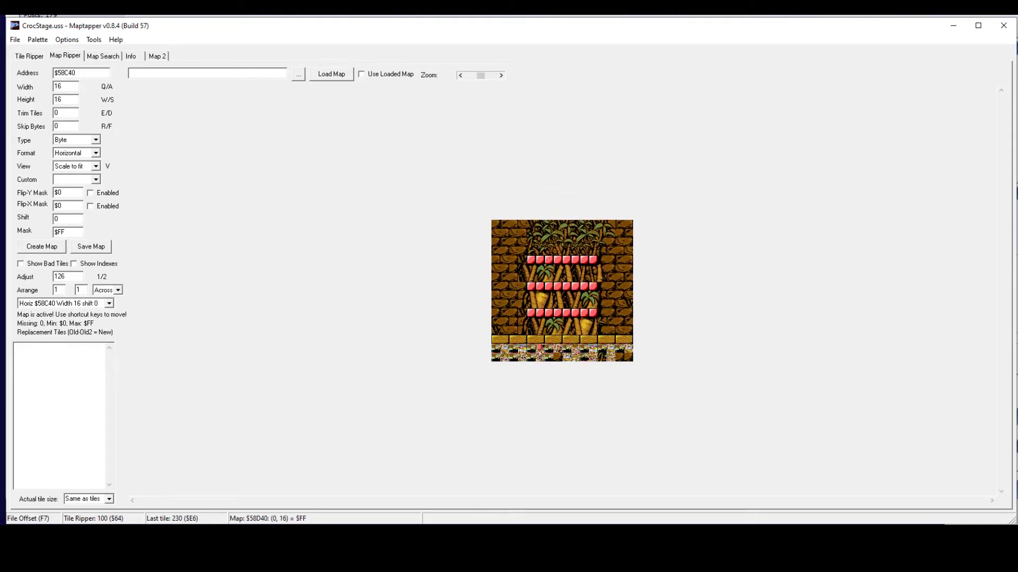
{"action": "key", "text": "s"}
{"action": "key", "text": "s"}
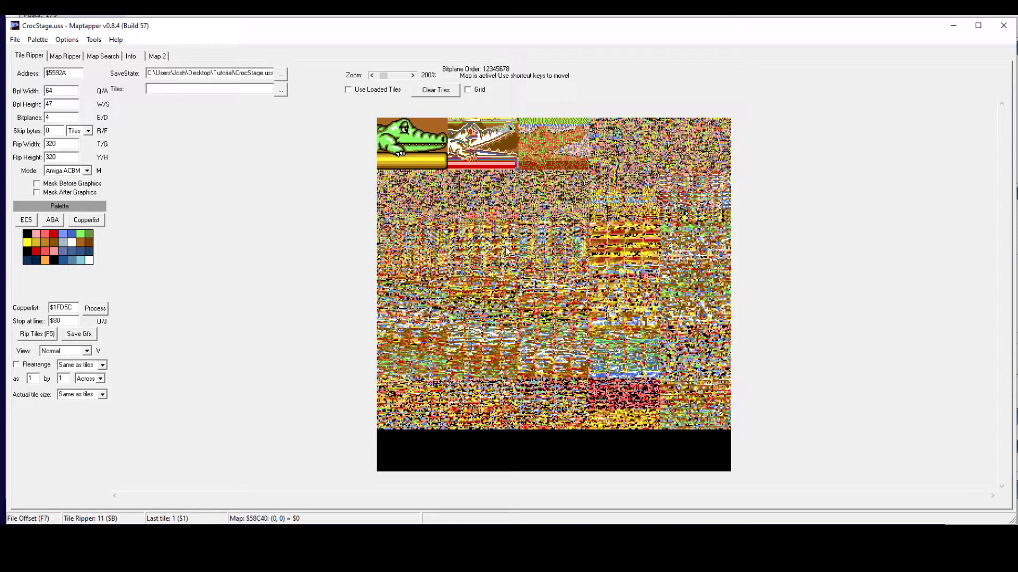
Crop the rip area to the single 64 x 47 crocodile sprite and open the dialog for saving its graphics, then cancel it
{"action": "left_click", "coordinate": [68, 91]}
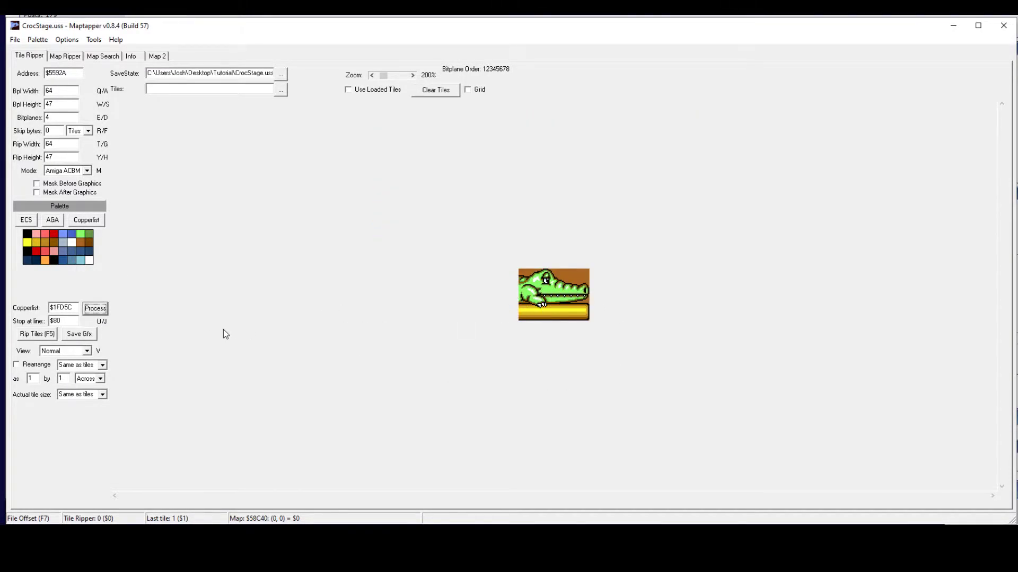
{"action": "left_click", "coordinate": [90, 334]}
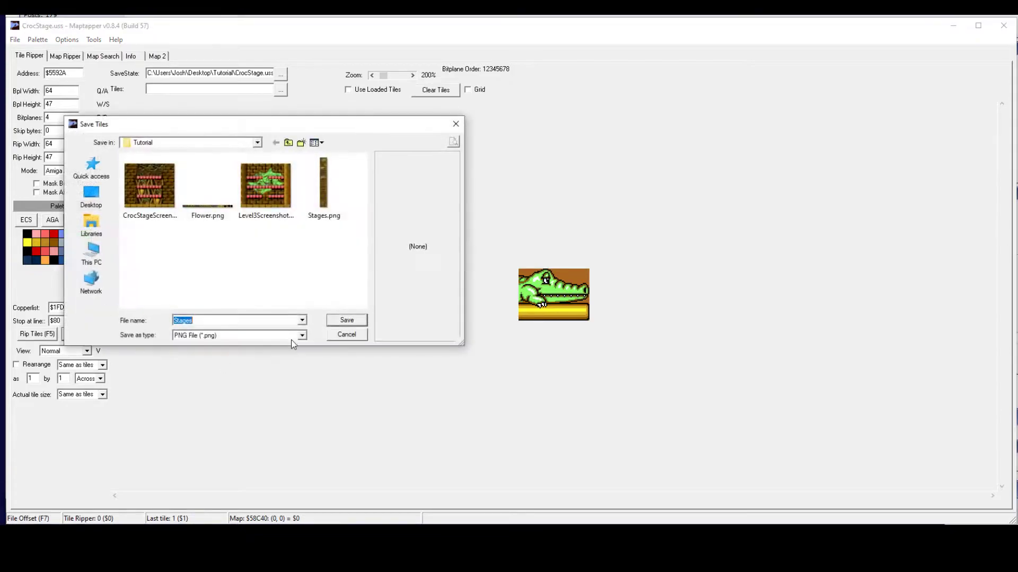
{"action": "left_click", "coordinate": [347, 339]}
Set the rip width and height to 300, reprocess the copperlist and move the rip address to $4EB02
{"action": "left_click_drag", "start_coordinate": [67, 146], "coordinate": [37, 157]}
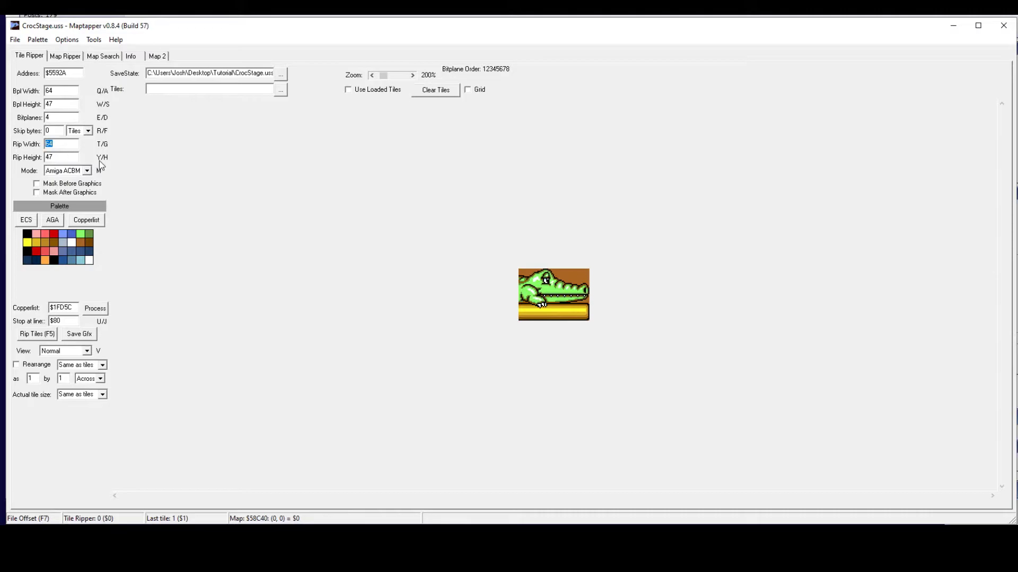
{"action": "type", "text": "30"}
{"action": "key", "text": "Tab"}
{"action": "type", "text": "300"}
{"action": "left_click", "coordinate": [96, 308]}
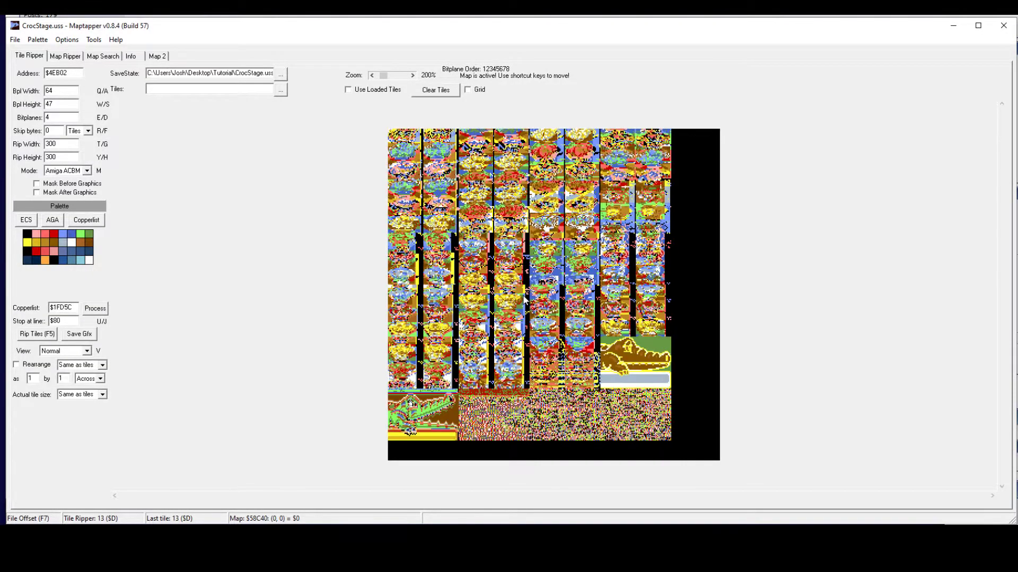
{"action": "scroll", "coordinate": [523, 300], "scroll_direction": "up", "scroll_amount": 1}
{"action": "scroll", "coordinate": [524, 300], "scroll_direction": "down", "scroll_amount": 1}
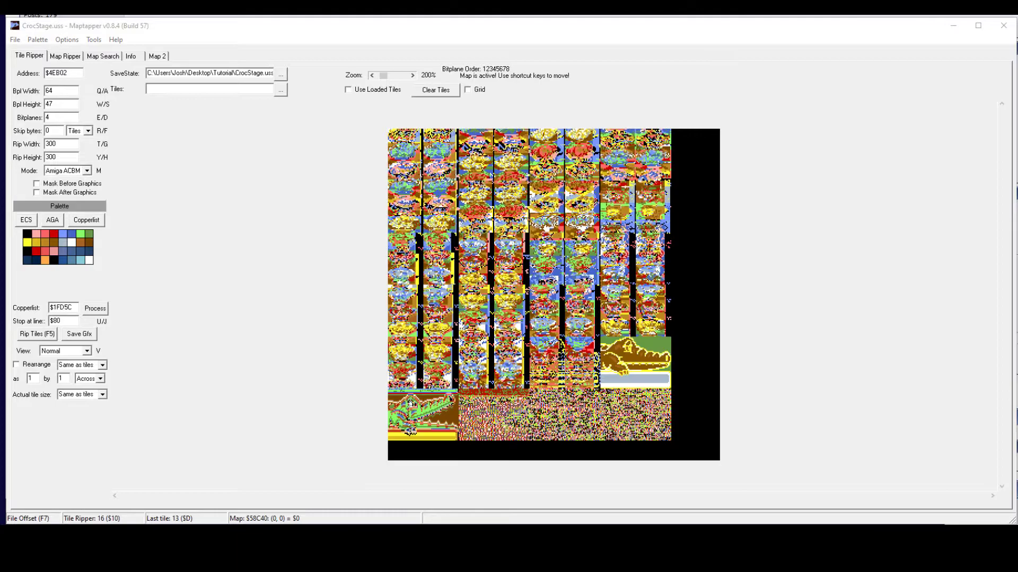
Try bitplane heights down to 44 on the misaligned sprite data and return the height to 47
{"action": "left_click", "coordinate": [402, 227]}
{"action": "key", "text": "s"}
{"action": "key", "text": "s"}
{"action": "key", "text": "s"}
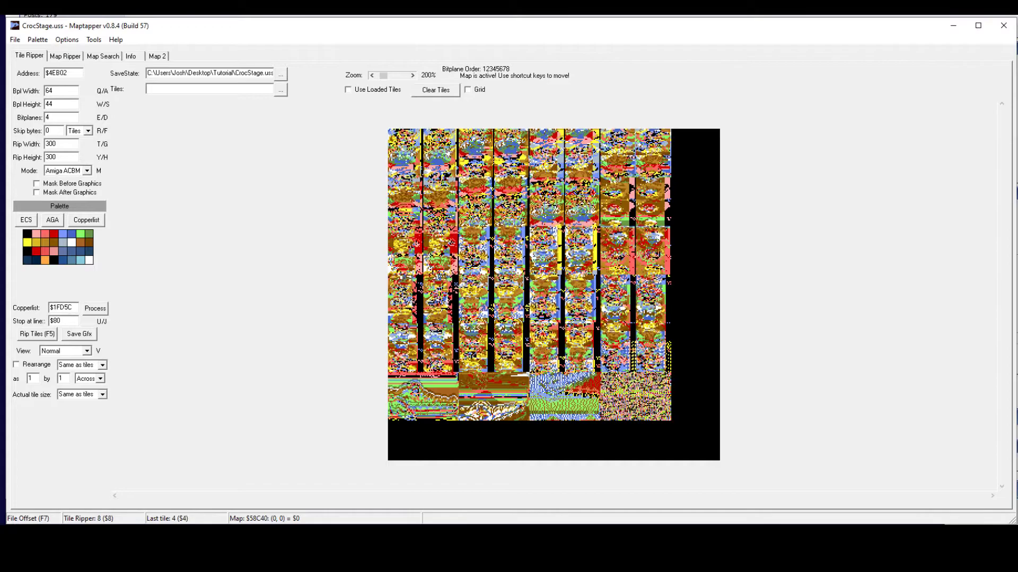
{"action": "key", "text": "w"}
{"action": "key", "text": "w"}
{"action": "key", "text": "w"}
{"action": "key", "text": "w"}
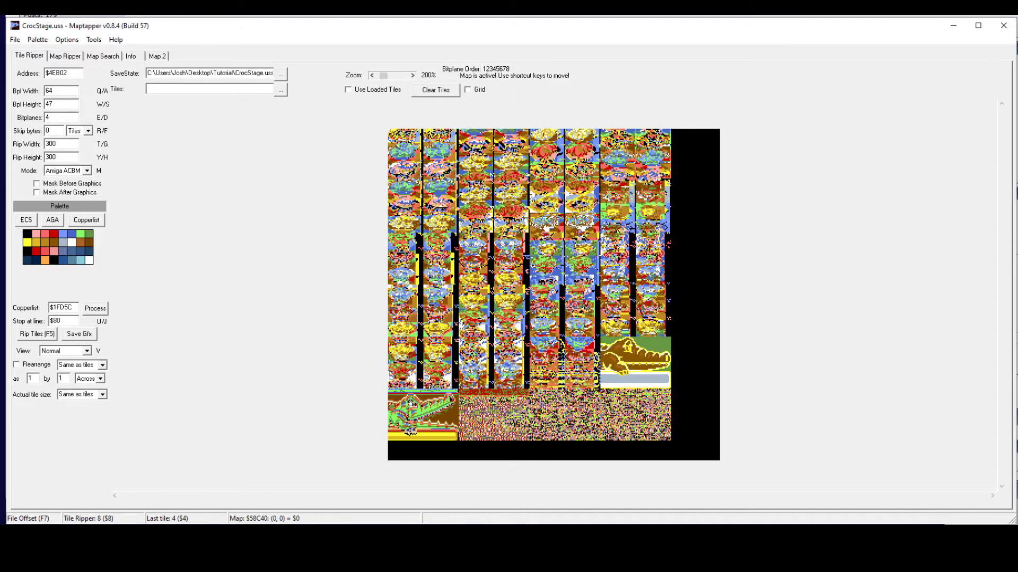
{"action": "key", "text": "s"}
{"action": "key", "text": "w"}
Set the bitplane size to 32 x 32 and move the rip address back through $4C55E to look for character sprites
{"action": "key", "text": "a"}
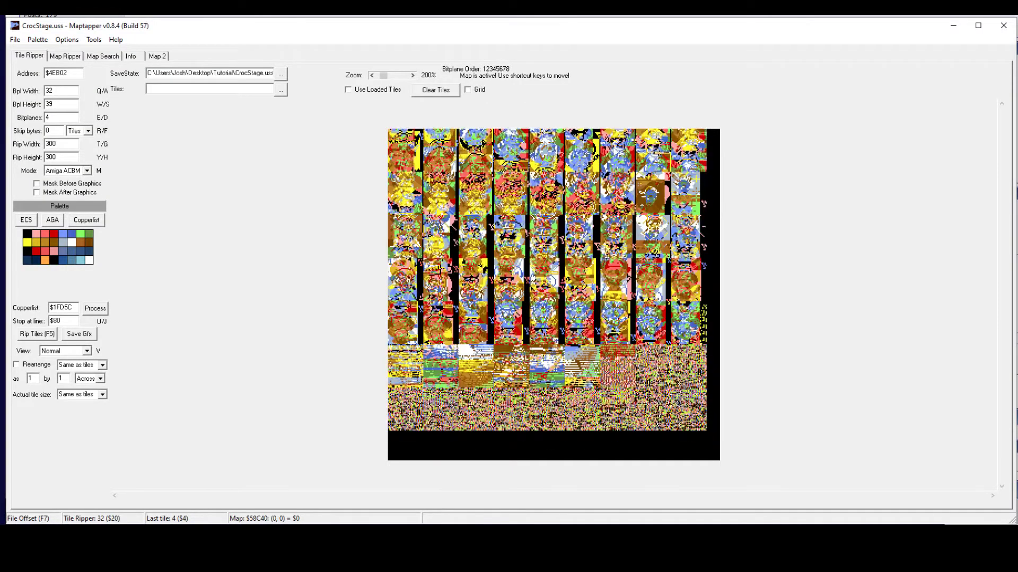
{"action": "key", "text": "s"}
{"action": "key", "text": "s"}
{"action": "key", "text": "s"}
{"action": "key", "text": "s"}
{"action": "key", "text": "s"}
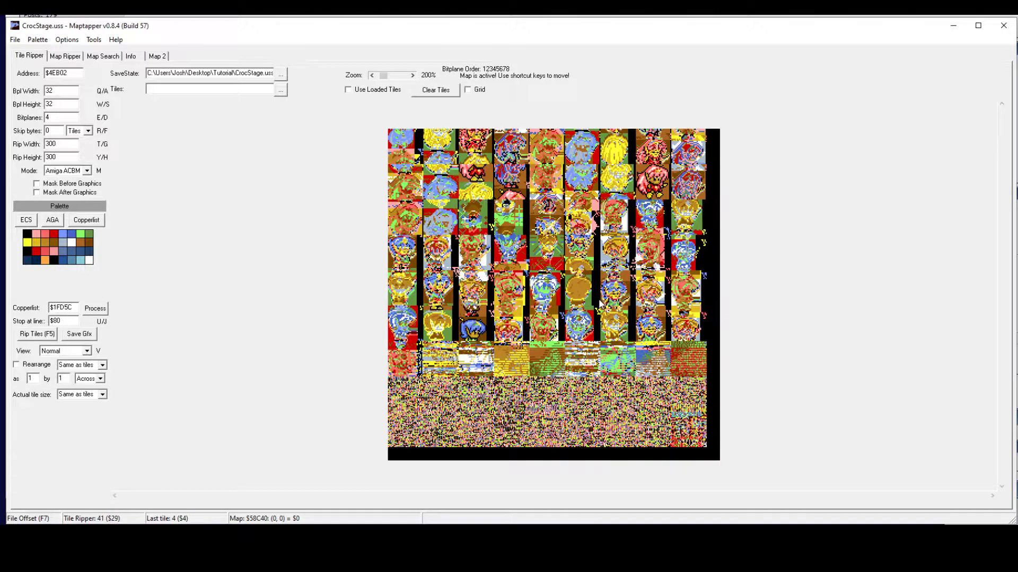
{"action": "scroll", "coordinate": [600, 307], "scroll_direction": "up", "scroll_amount": 10}
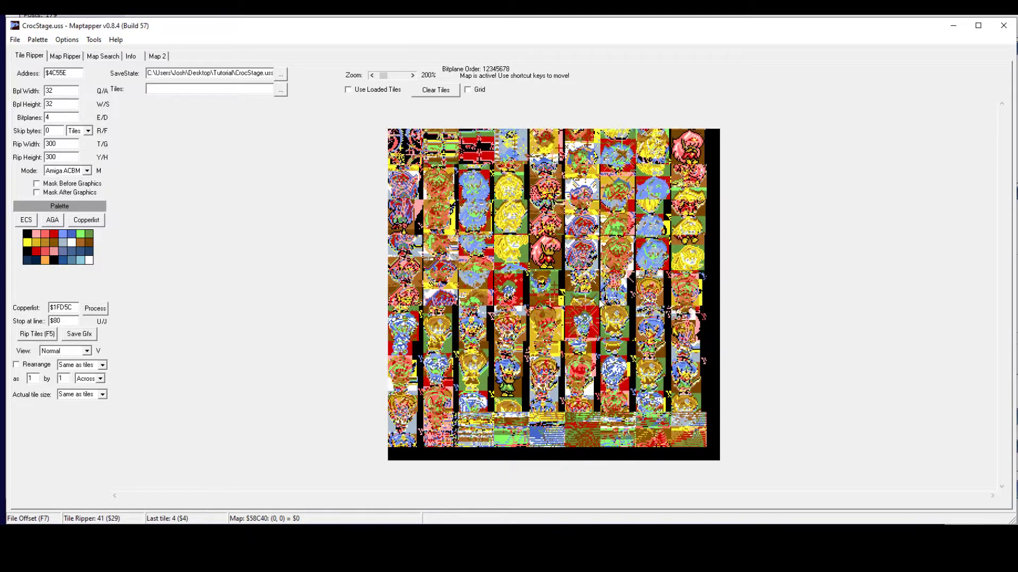
{"action": "scroll", "coordinate": [600, 306], "scroll_direction": "up", "scroll_amount": 1}
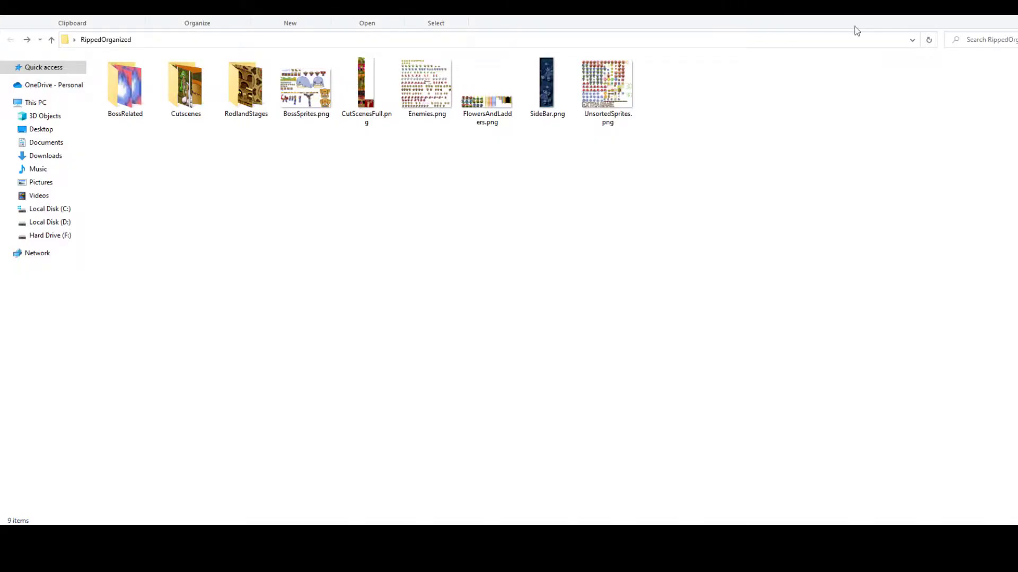
View the ripped sprite sheets UnsortedSprites.png and SideBar.png in the RippedOrganized folder
{"action": "left_click", "coordinate": [608, 96]}
{"action": "double_click", "coordinate": [608, 96]}
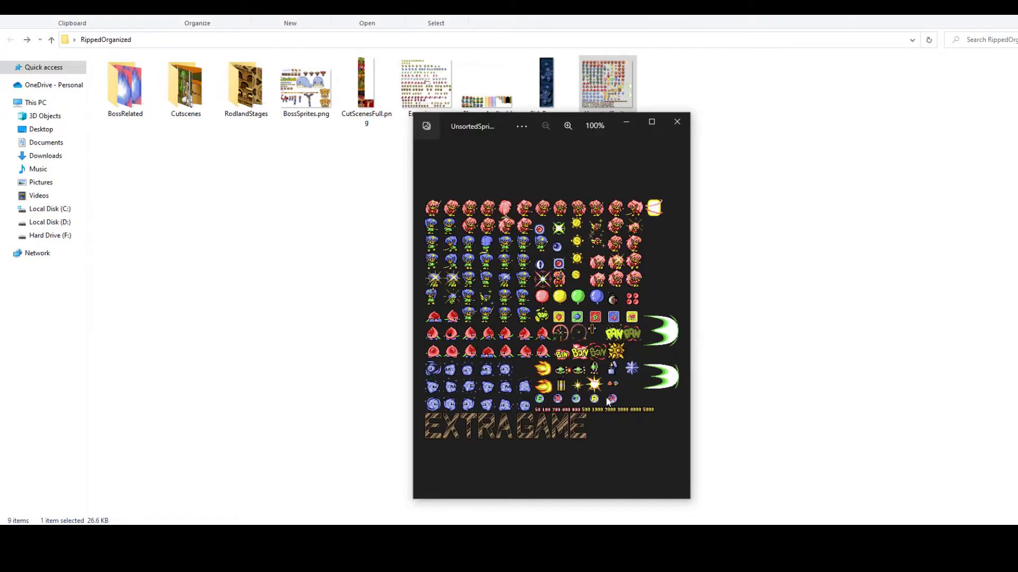
{"action": "left_click", "coordinate": [683, 120]}
{"action": "left_click", "coordinate": [542, 95]}
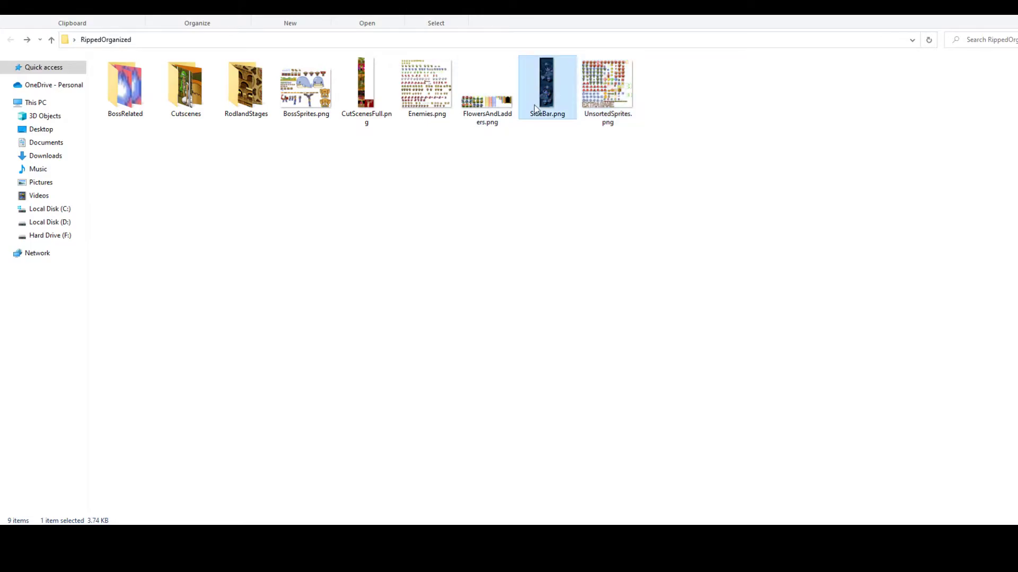
{"action": "double_click", "coordinate": [536, 111]}
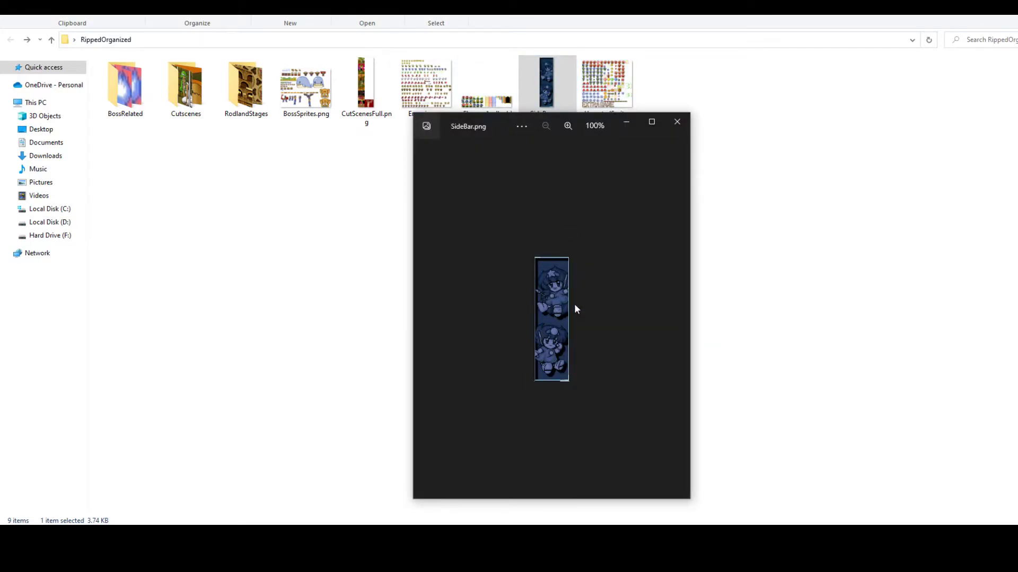
{"action": "left_click", "coordinate": [677, 123]}
View FlowersAndLadders.png and Enemies.png to examine the ripped flower, ladder and enemy graphics
{"action": "double_click", "coordinate": [479, 99]}
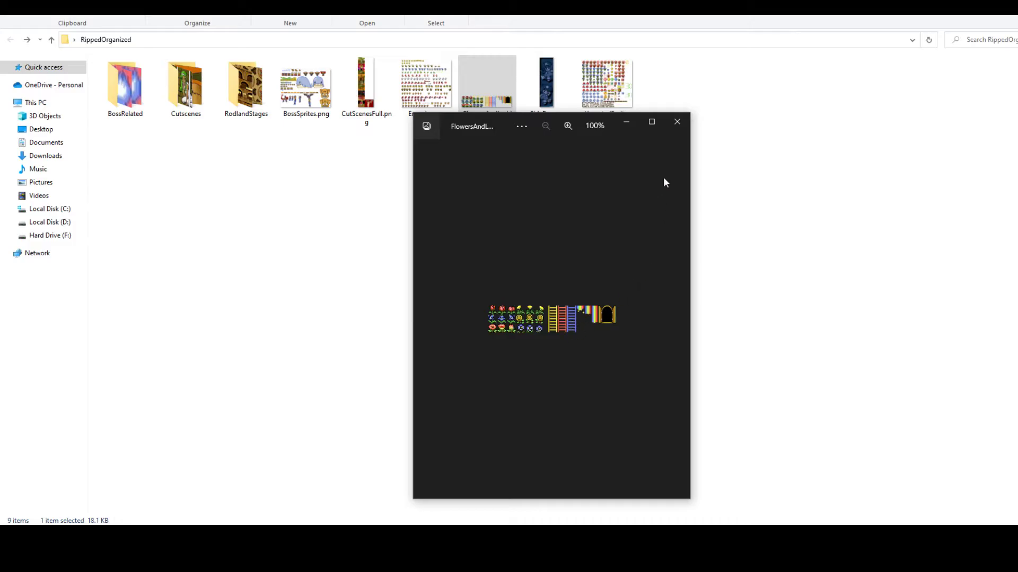
{"action": "left_click", "coordinate": [678, 123]}
{"action": "left_click", "coordinate": [415, 85]}
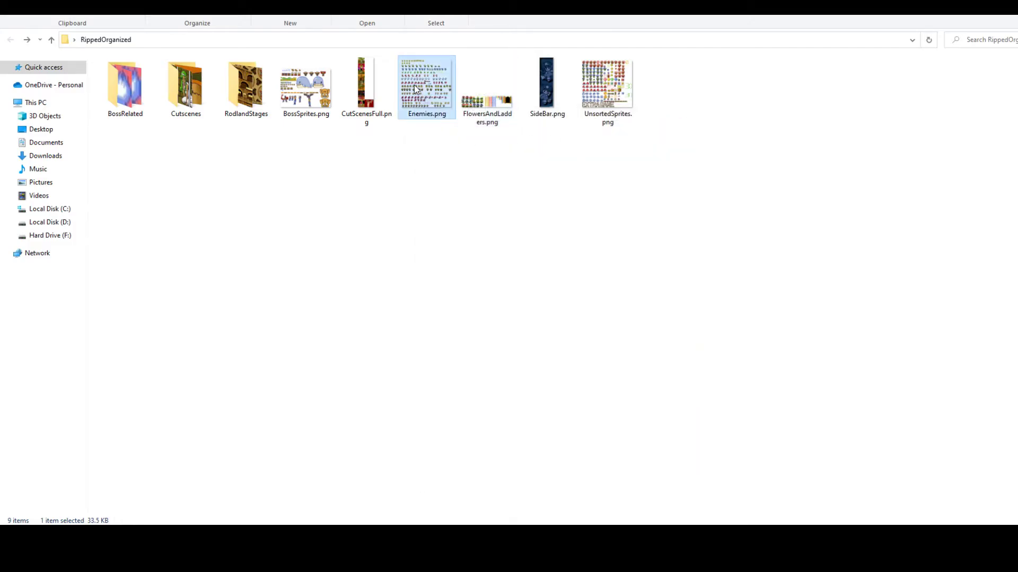
{"action": "double_click", "coordinate": [415, 85]}
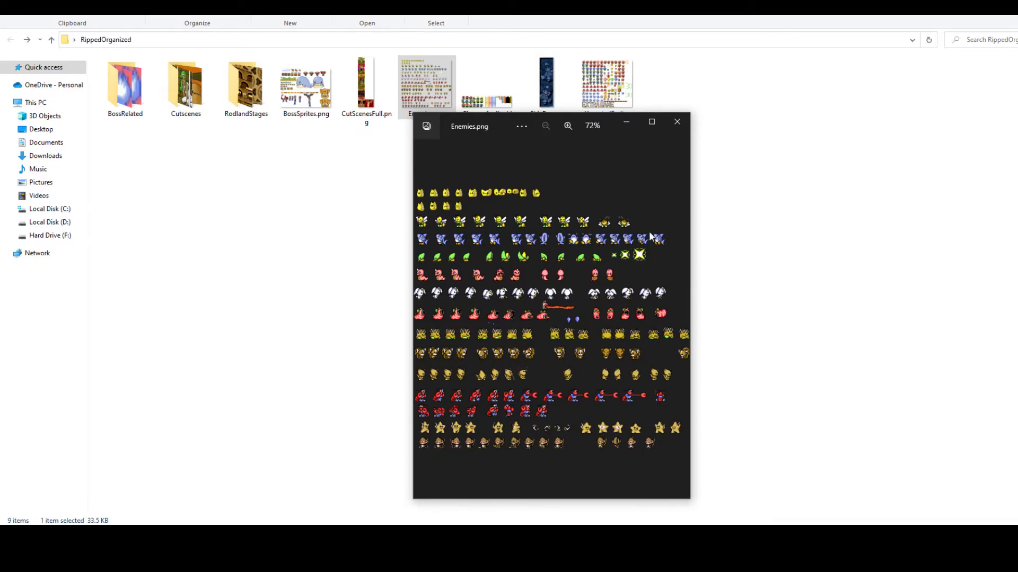
{"action": "left_click", "coordinate": [678, 122]}
View the ripped cutscene images in CutScenesFull.png and open BossSprites.png
{"action": "double_click", "coordinate": [373, 77]}
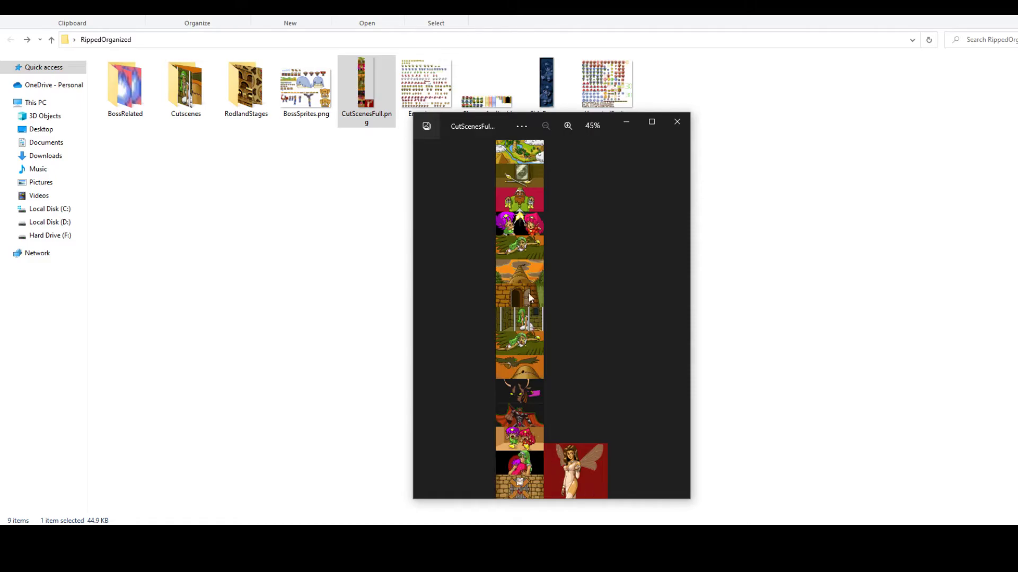
{"action": "left_click", "coordinate": [677, 121]}
{"action": "double_click", "coordinate": [305, 88]}
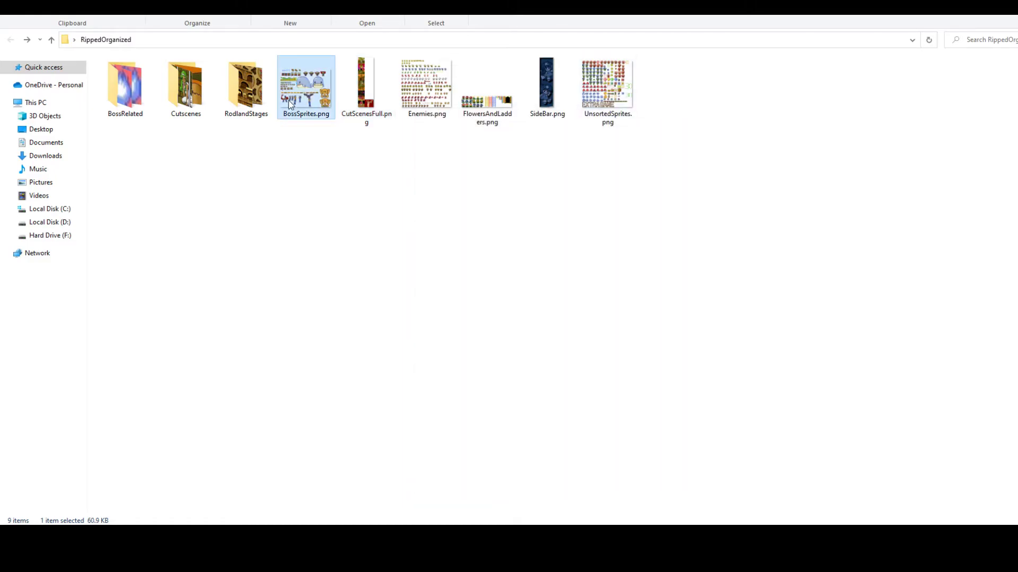